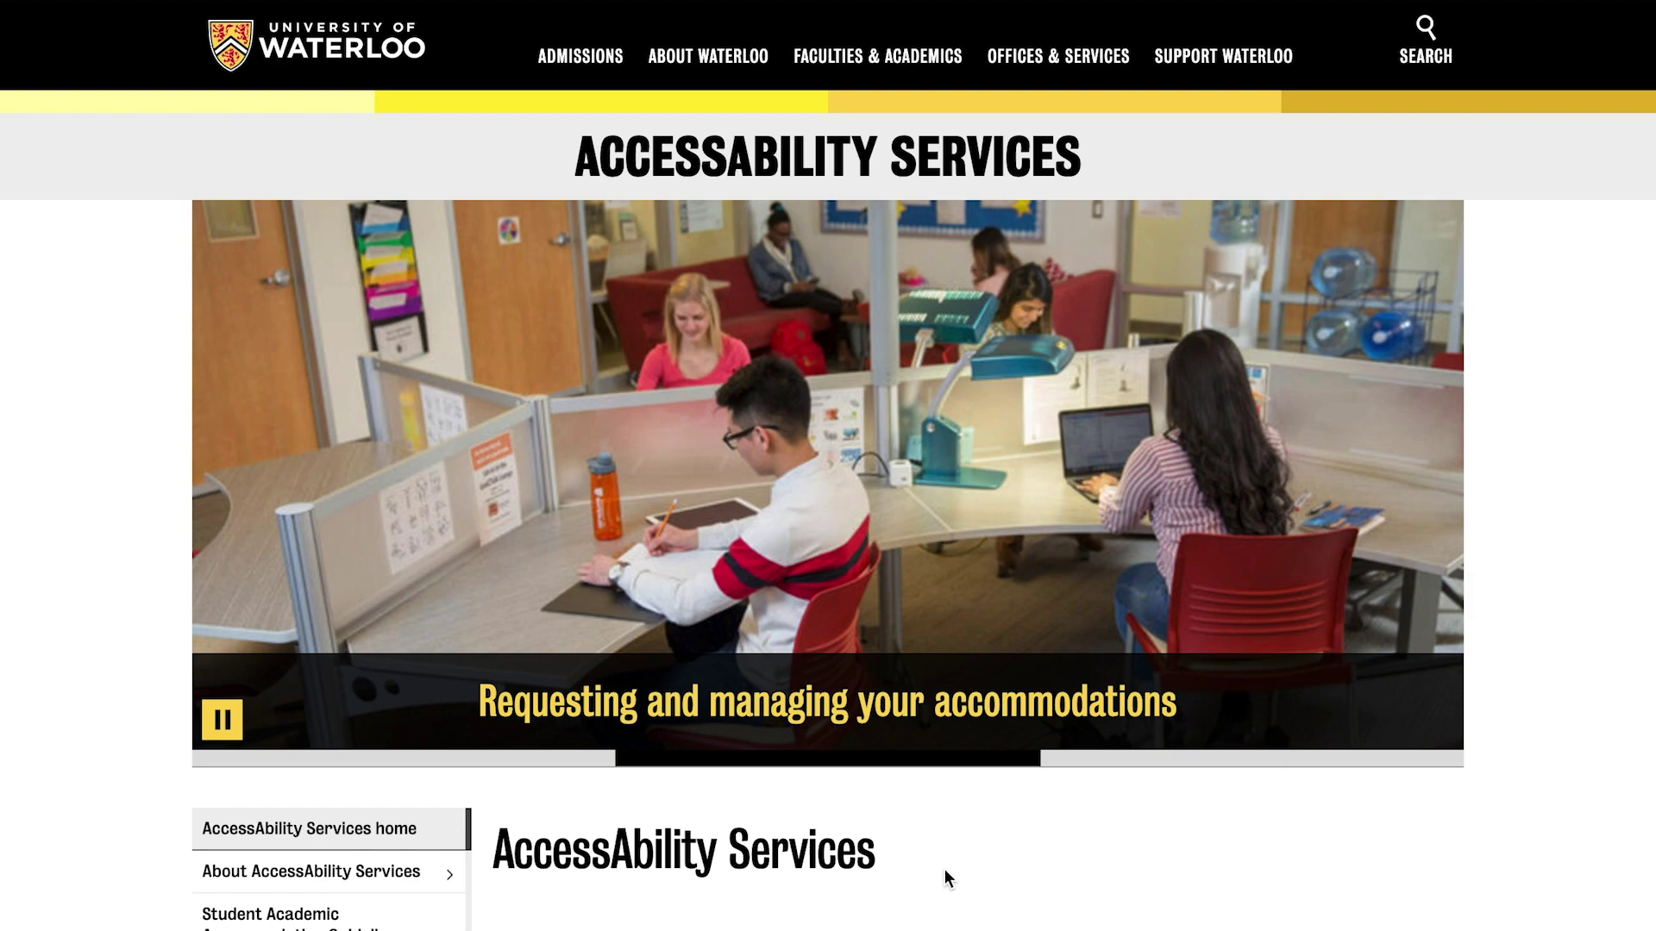
- Scroll down the AccessAbility Services page to the 'Log-in Online' box
scroll(945, 868, "down", 3)
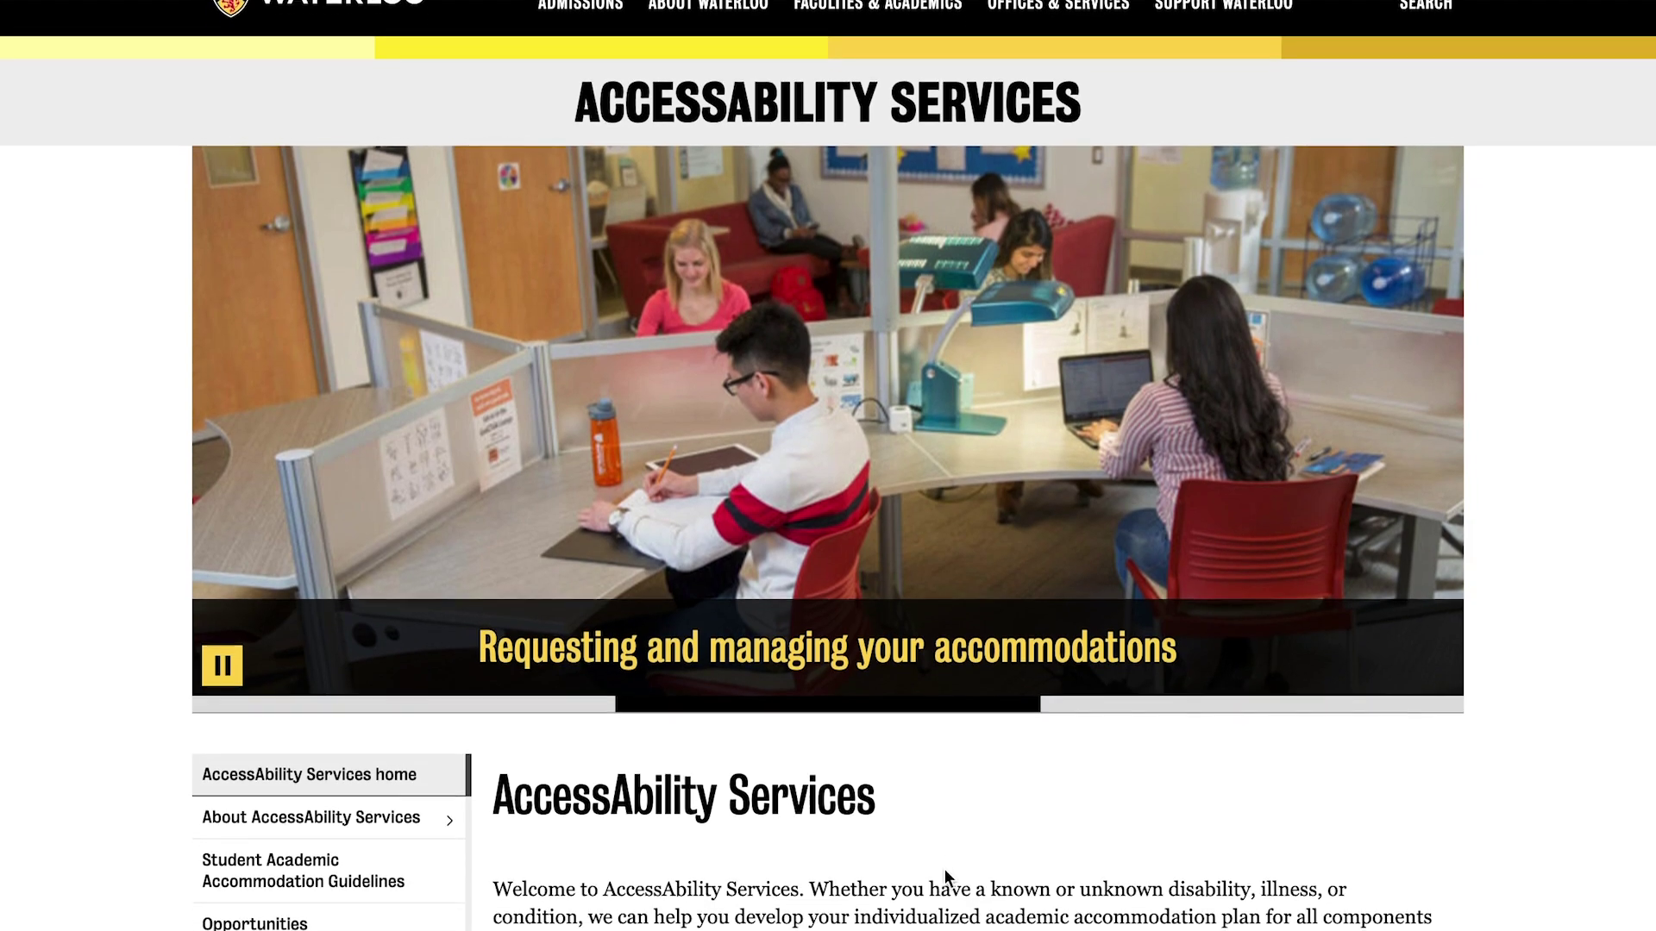
scroll(945, 868, "down", 1)
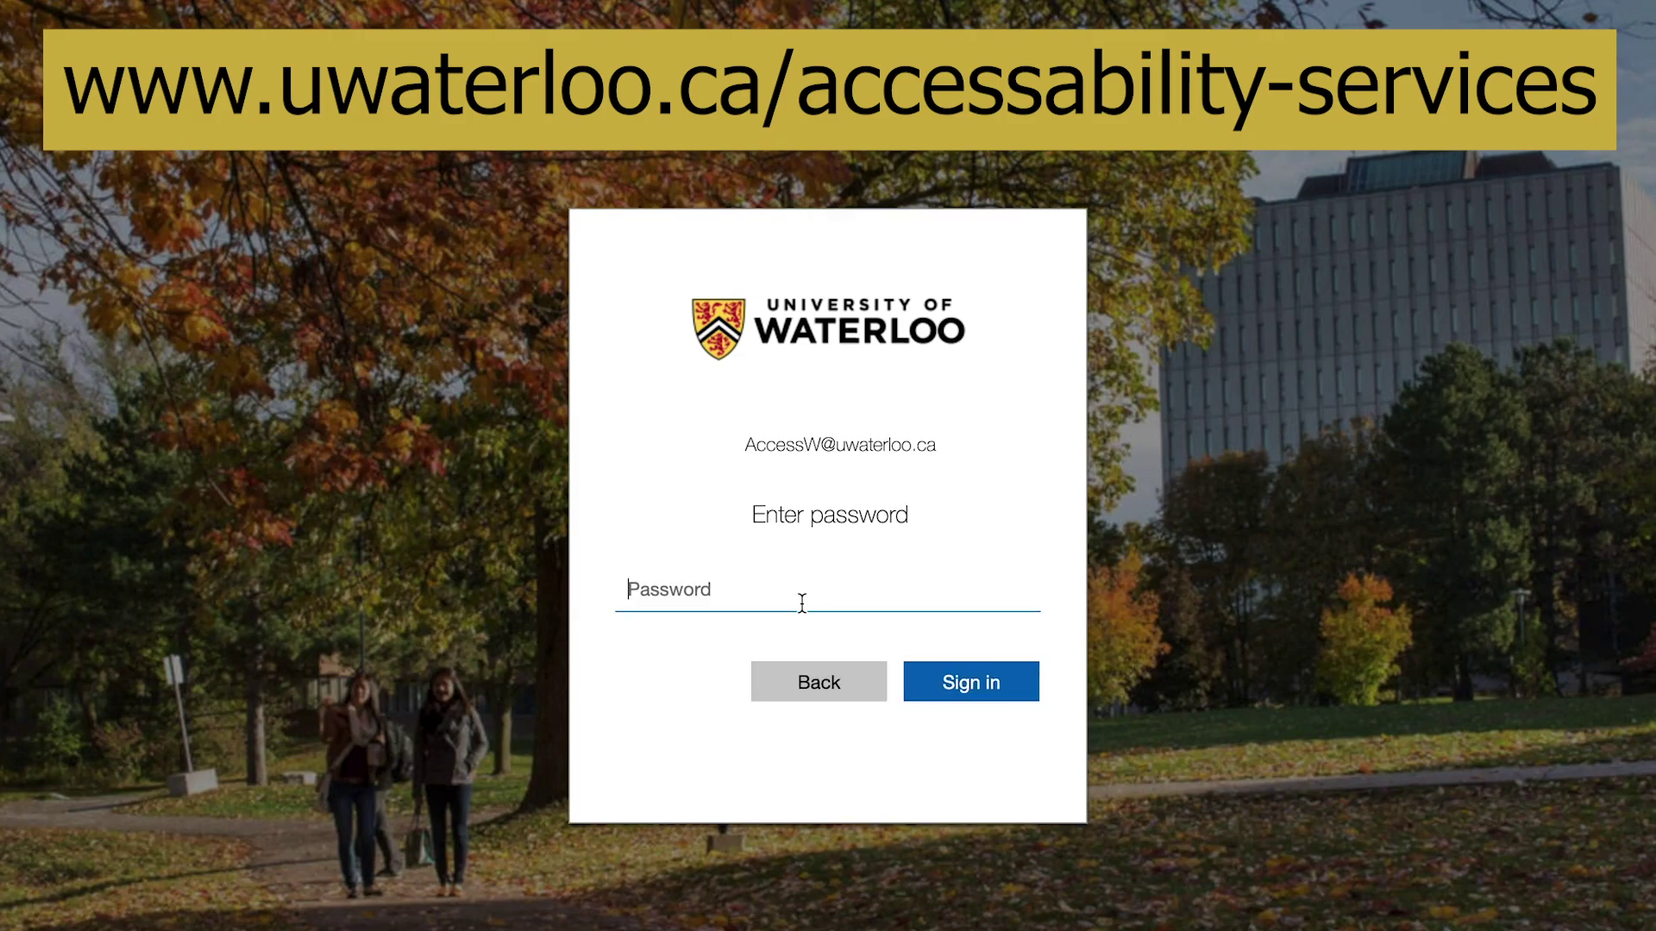
- Sign in with the university password and start the notetaker sign-up application
type("•••••••••••••")
left_click(946, 682)
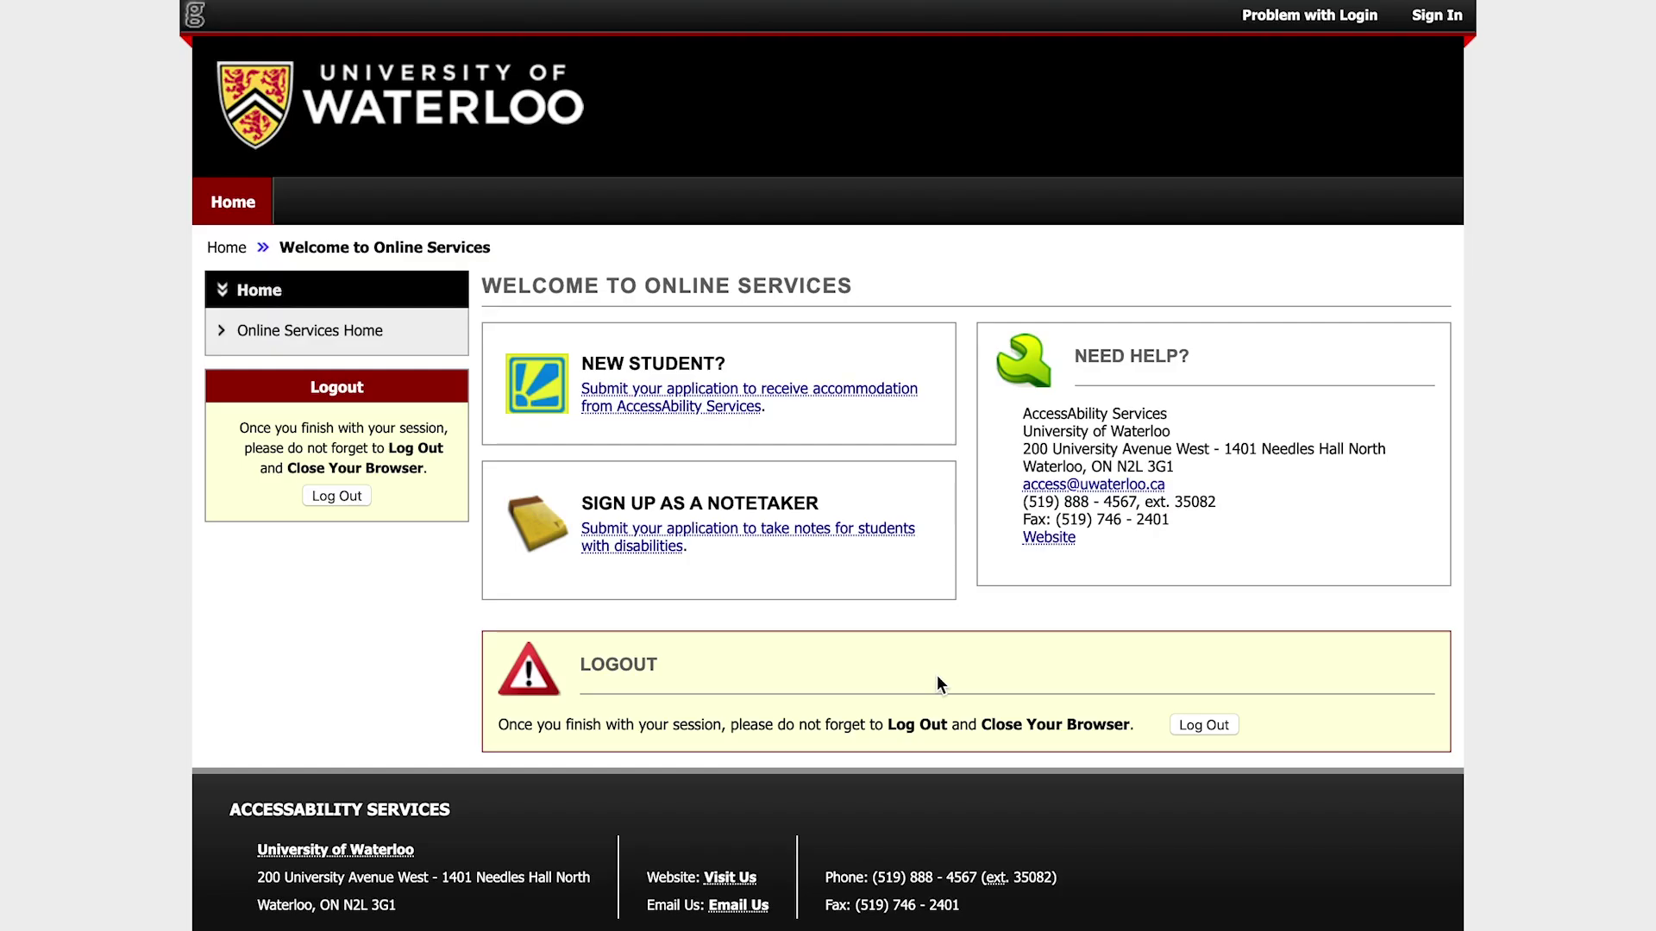
left_click(666, 548)
left_click(814, 699)
type("0000")
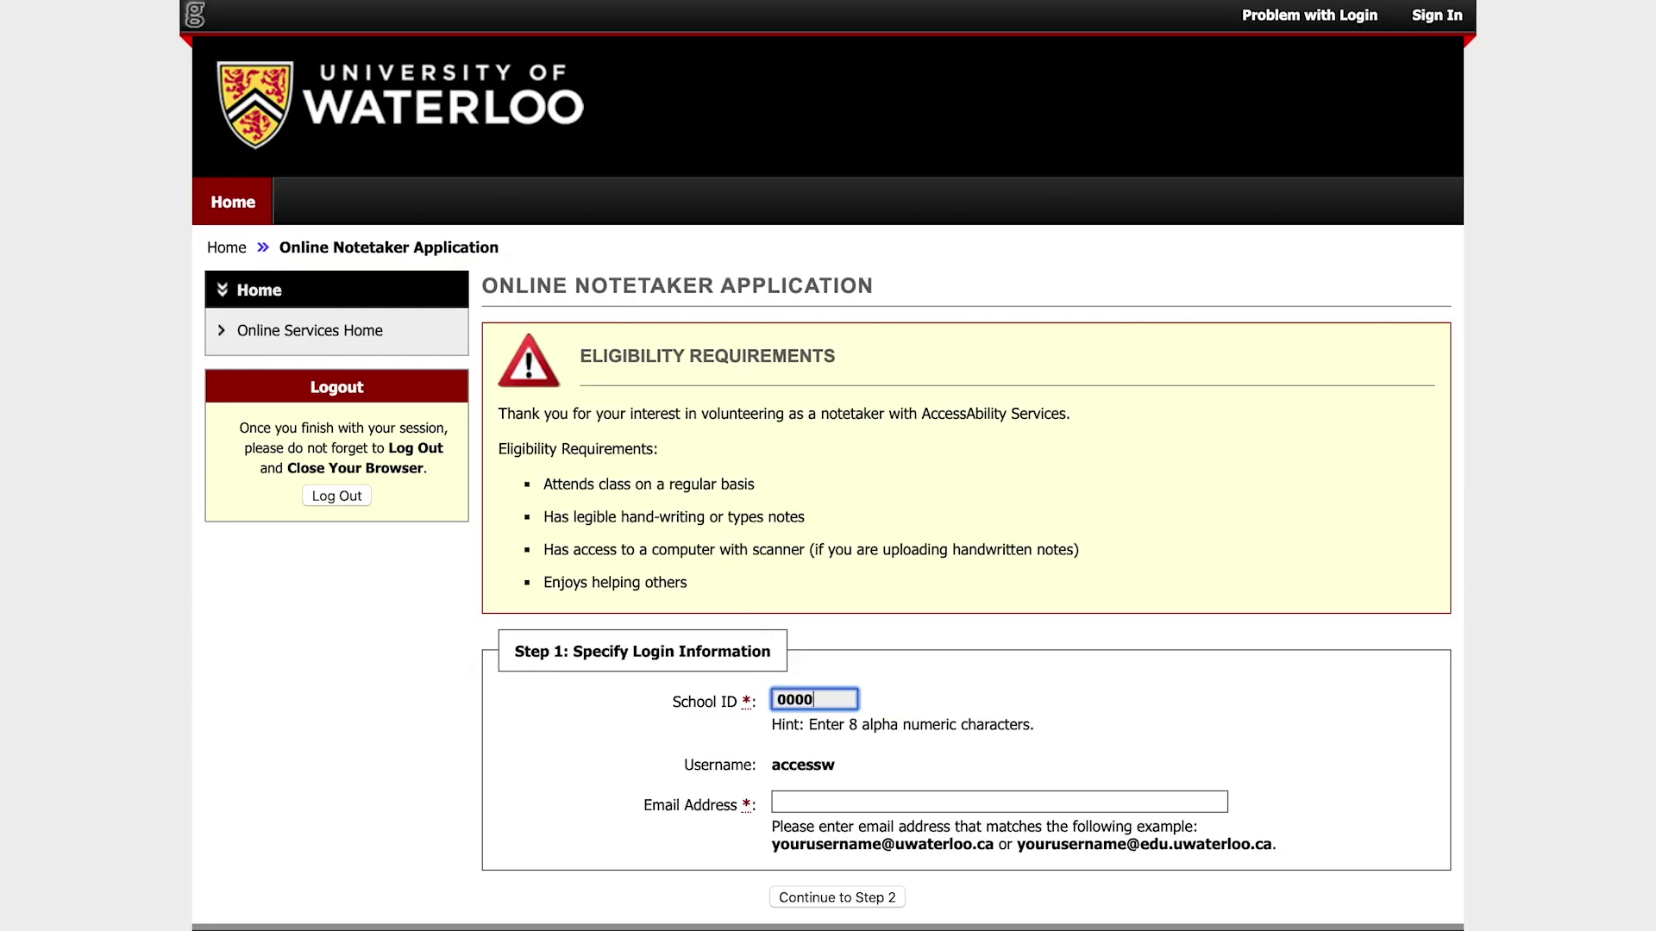
type("0000")
left_click(793, 800)
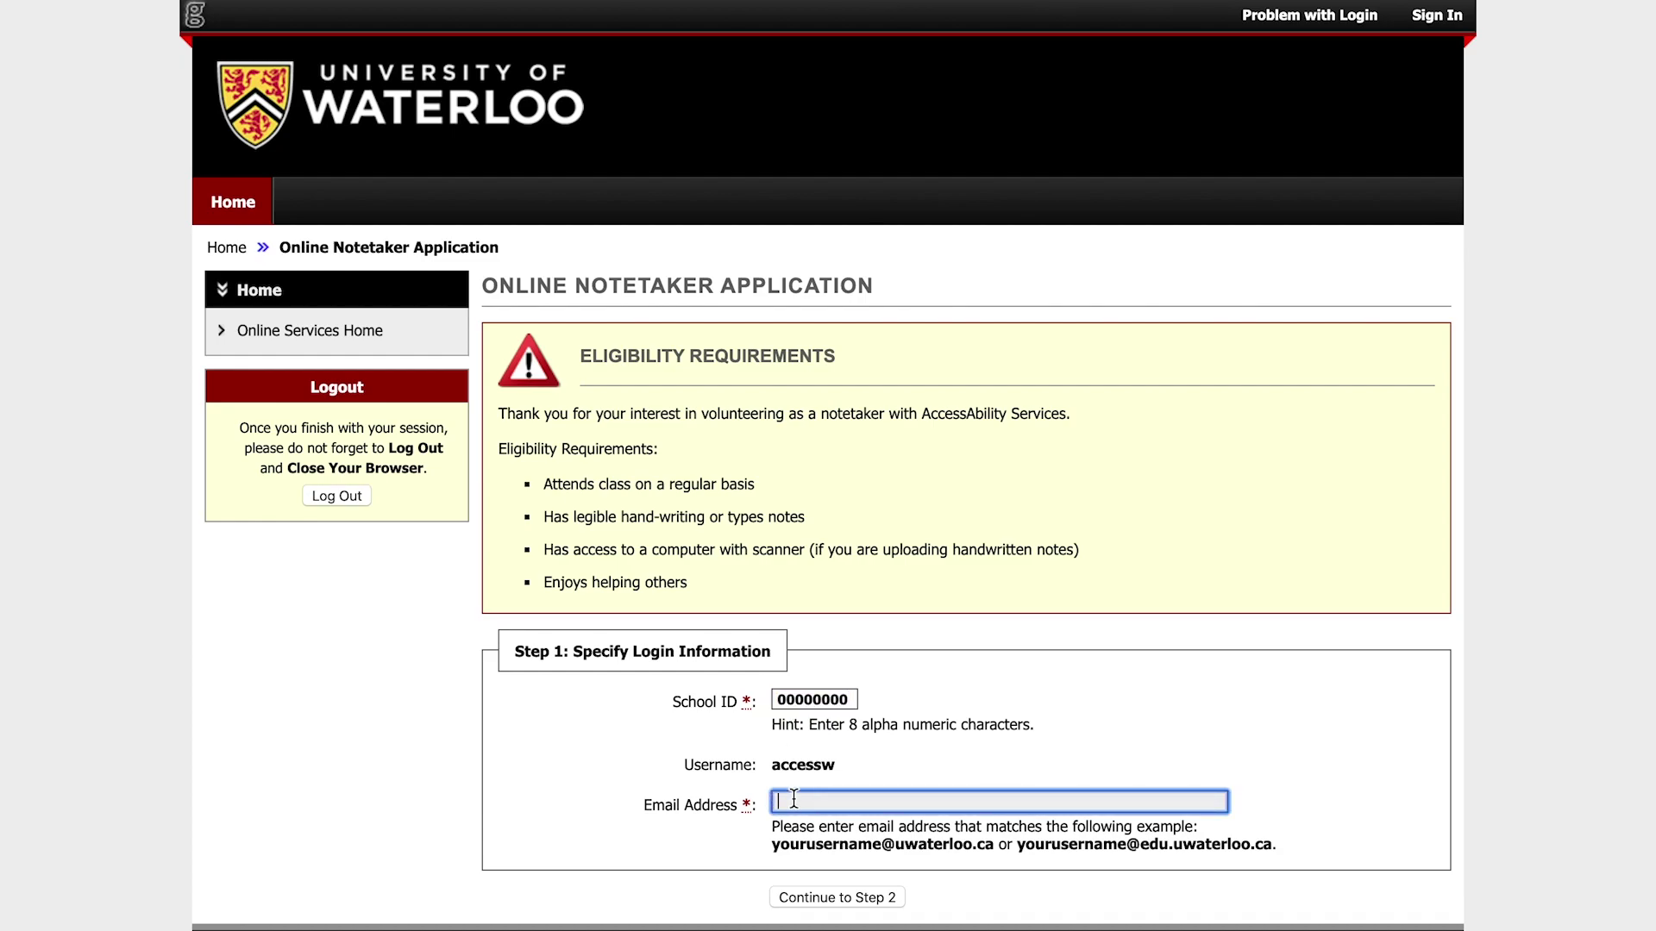
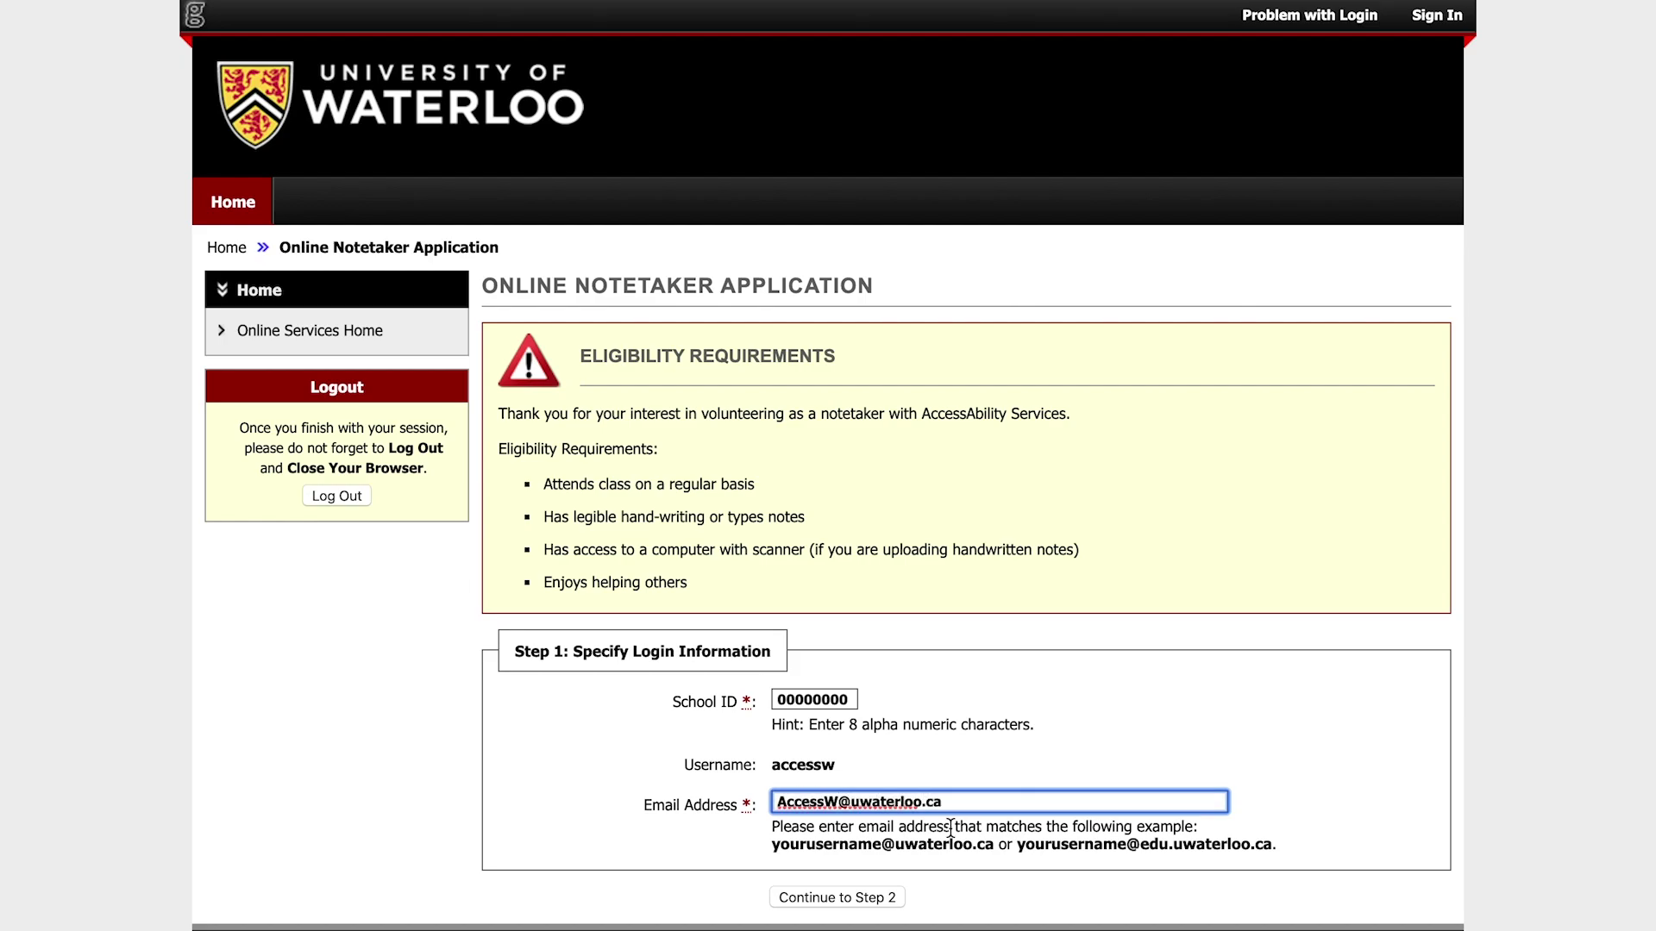
scroll(950, 829, "down", 1)
left_click(872, 851)
- Enter the name 'student warrior' and register as a notetaker
left_click(810, 537)
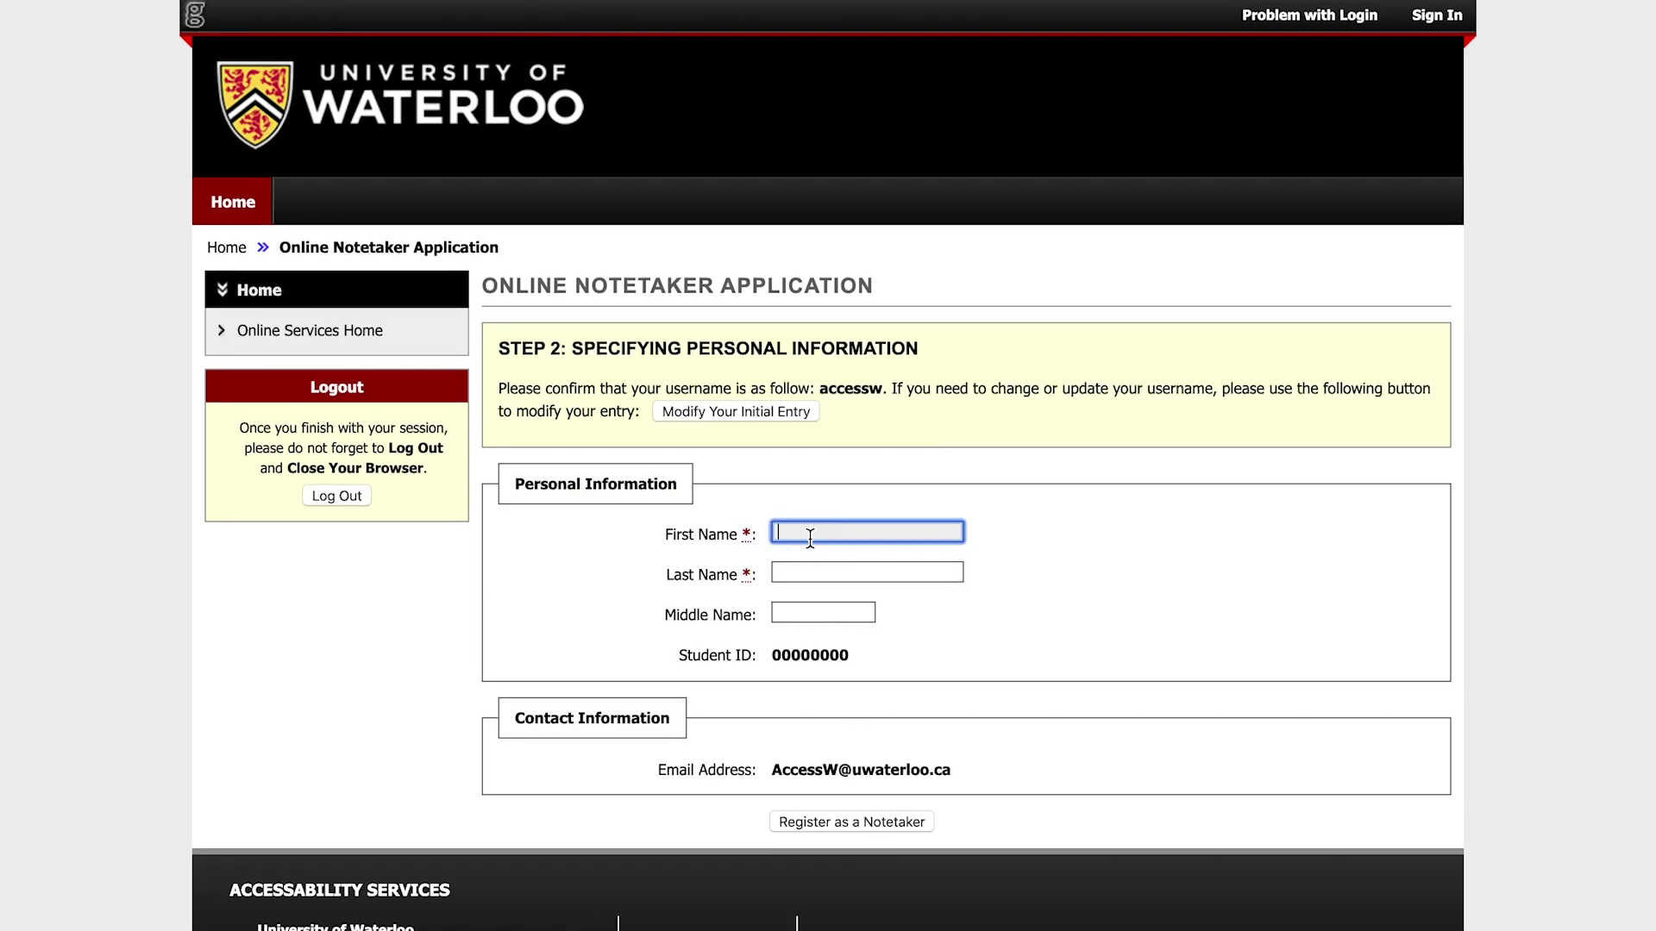
type("student")
key("Tab")
type("wa")
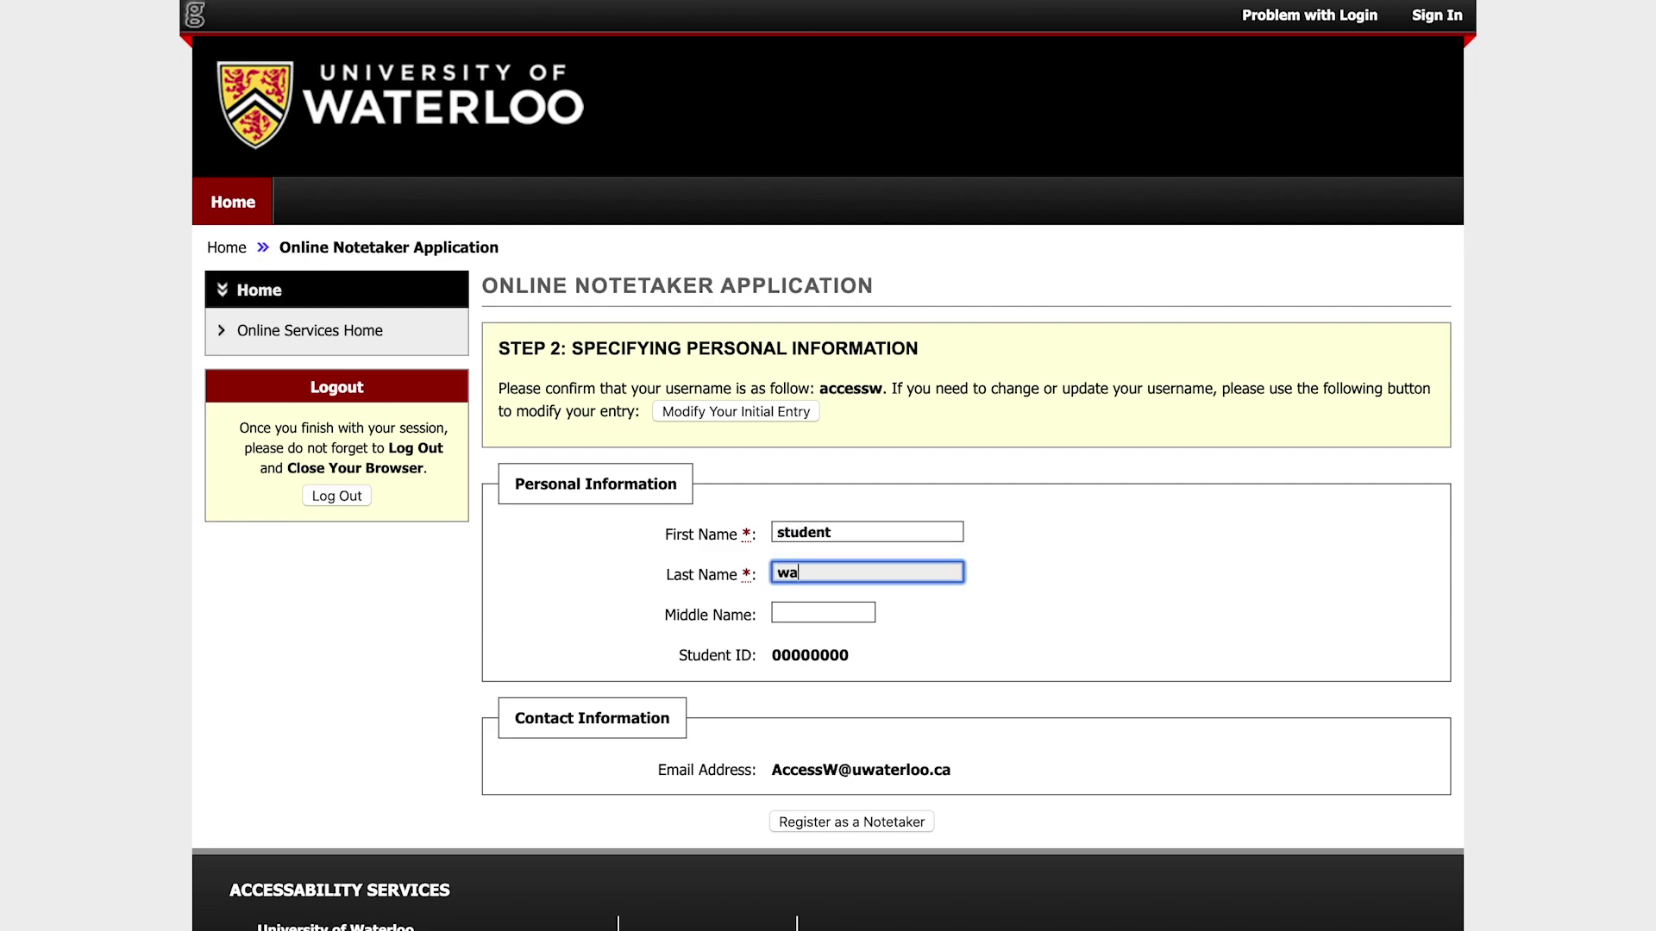
type("rrior")
key("Tab")
scroll(821, 744, "down", 1)
left_click(822, 786)
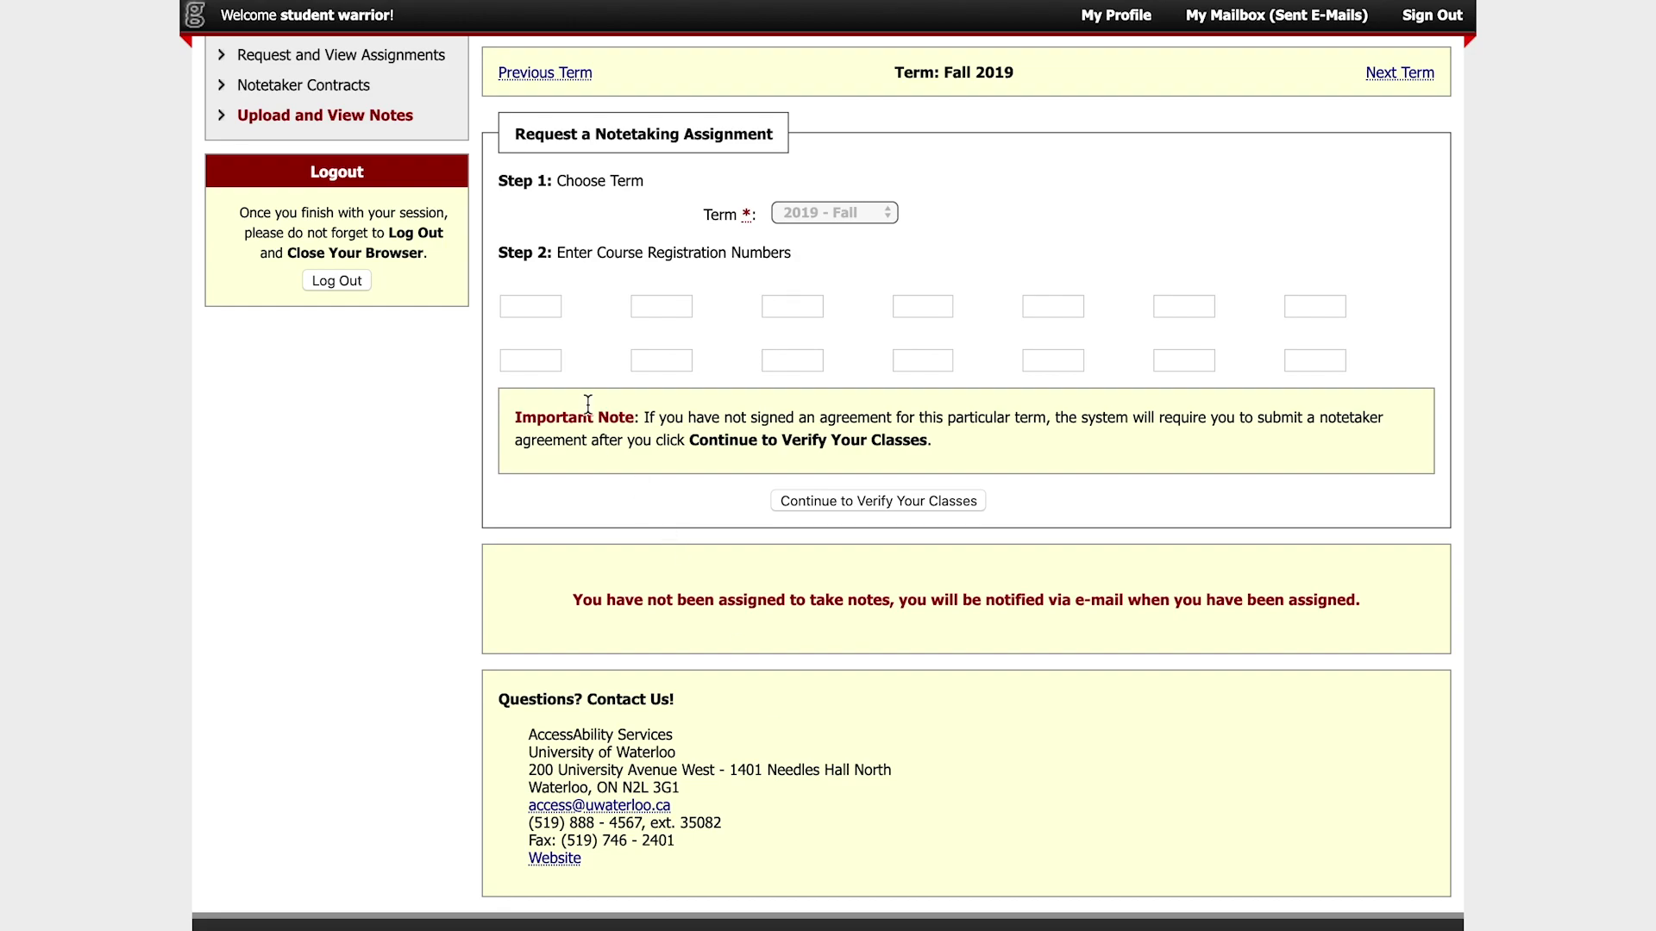
- Request notetaking for course registration number 7871
left_click(532, 309)
type("7871")
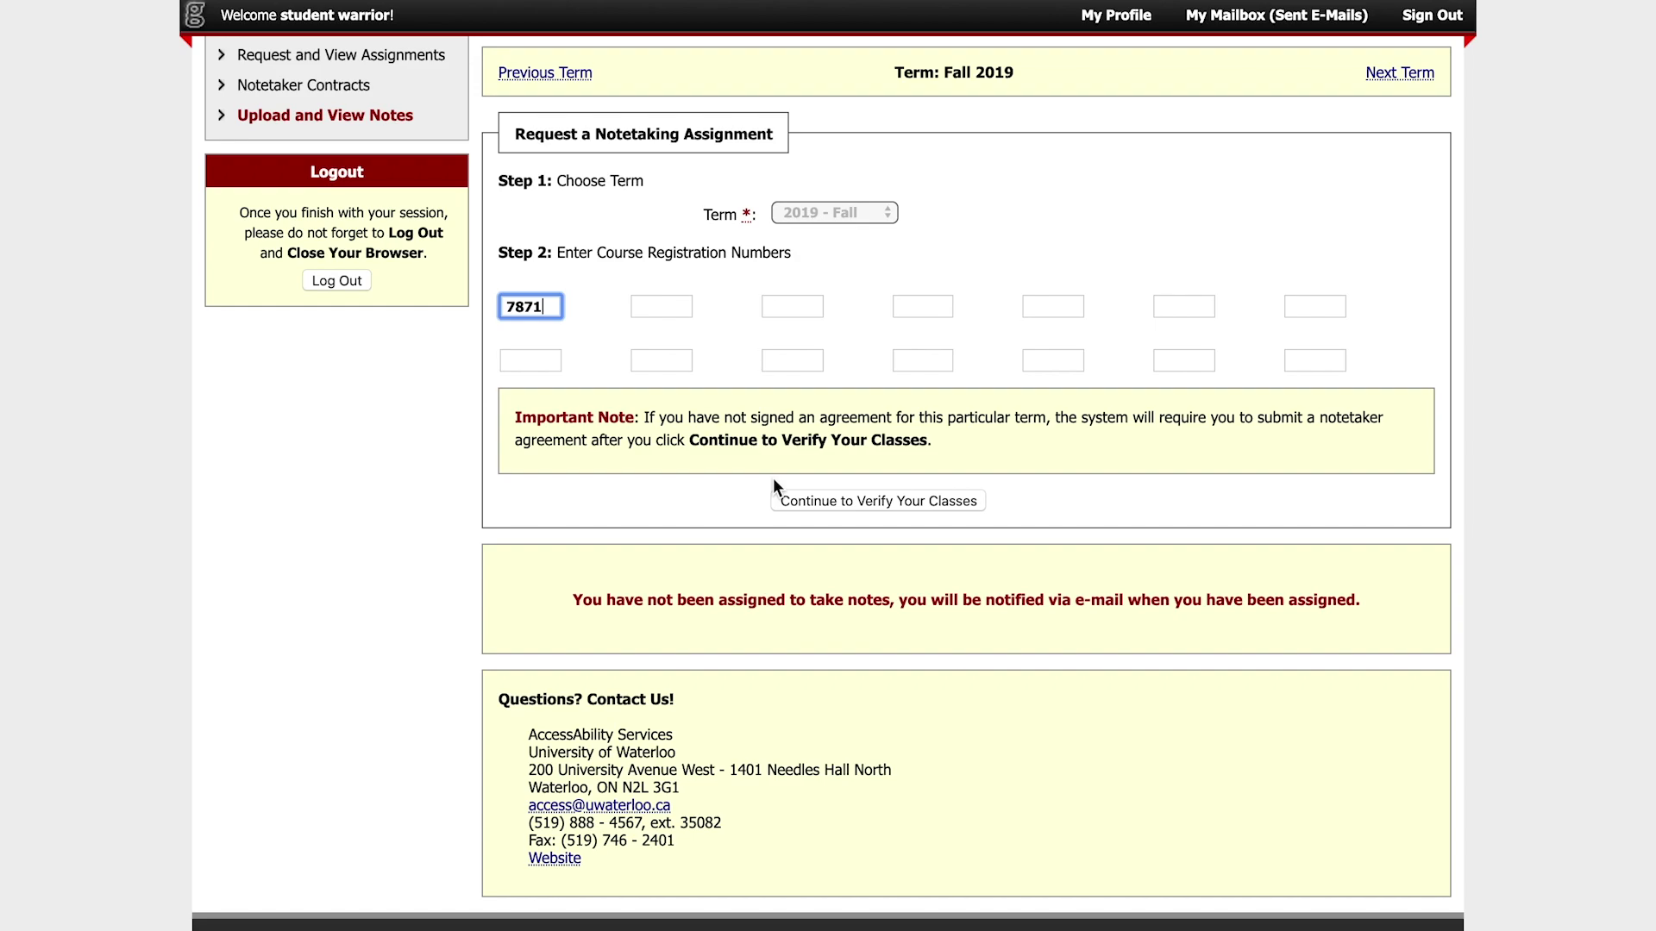
left_click(828, 502)
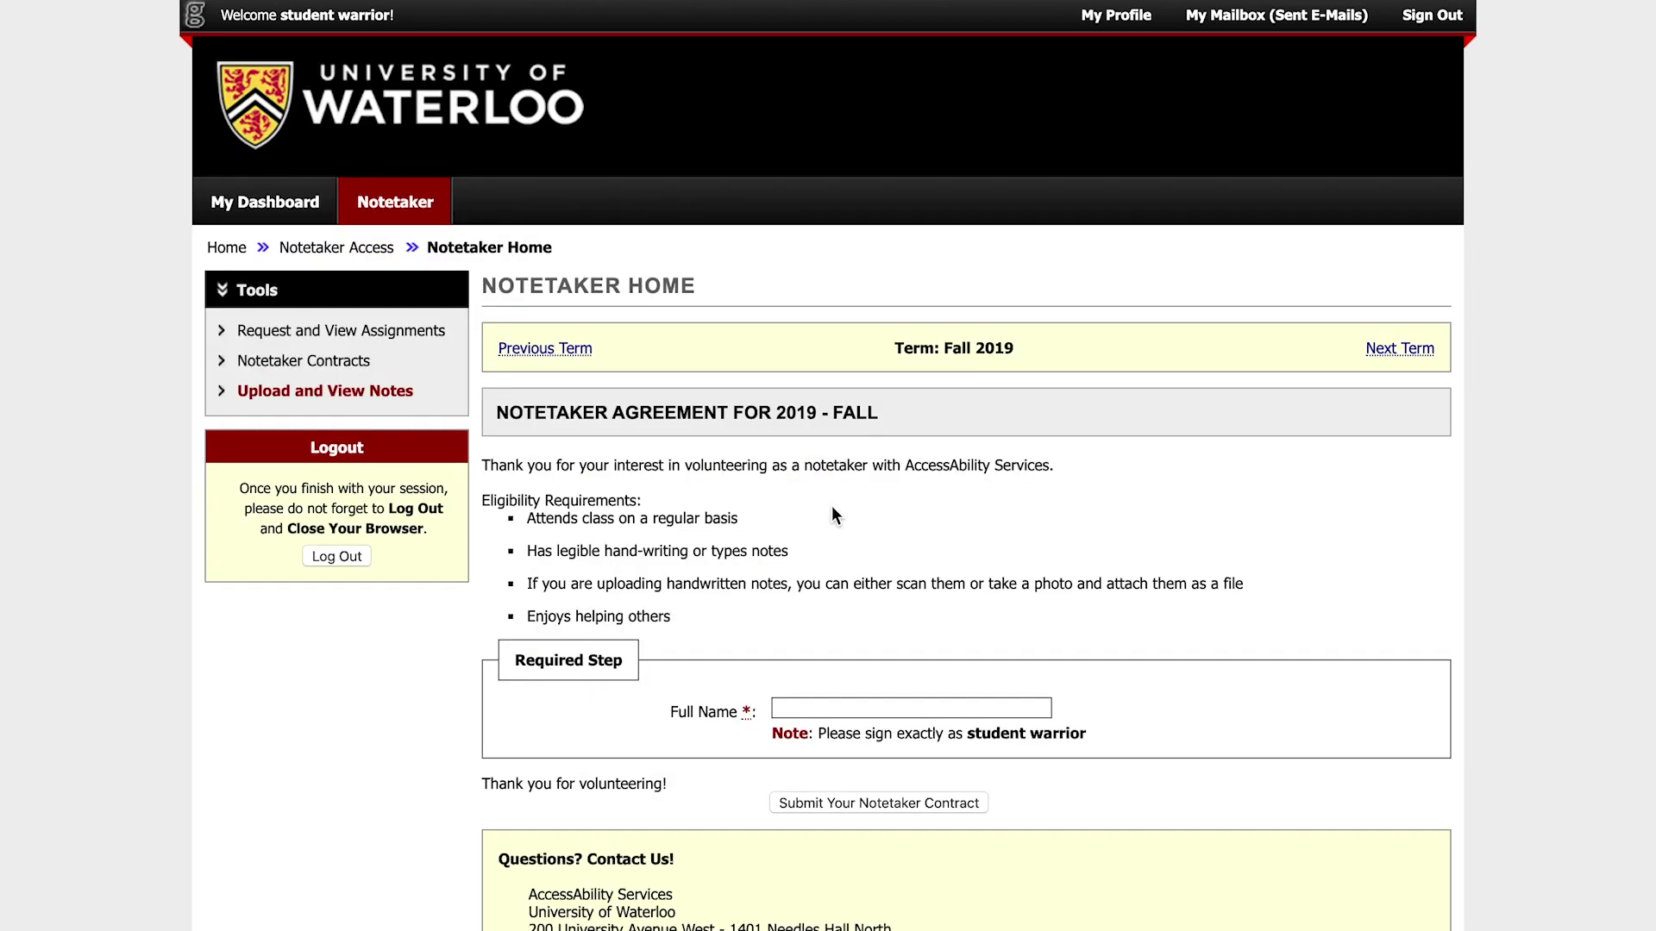
- Sign the Fall 2019 notetaker agreement as 'student warrior' and submit it
left_click(807, 700)
type("stu")
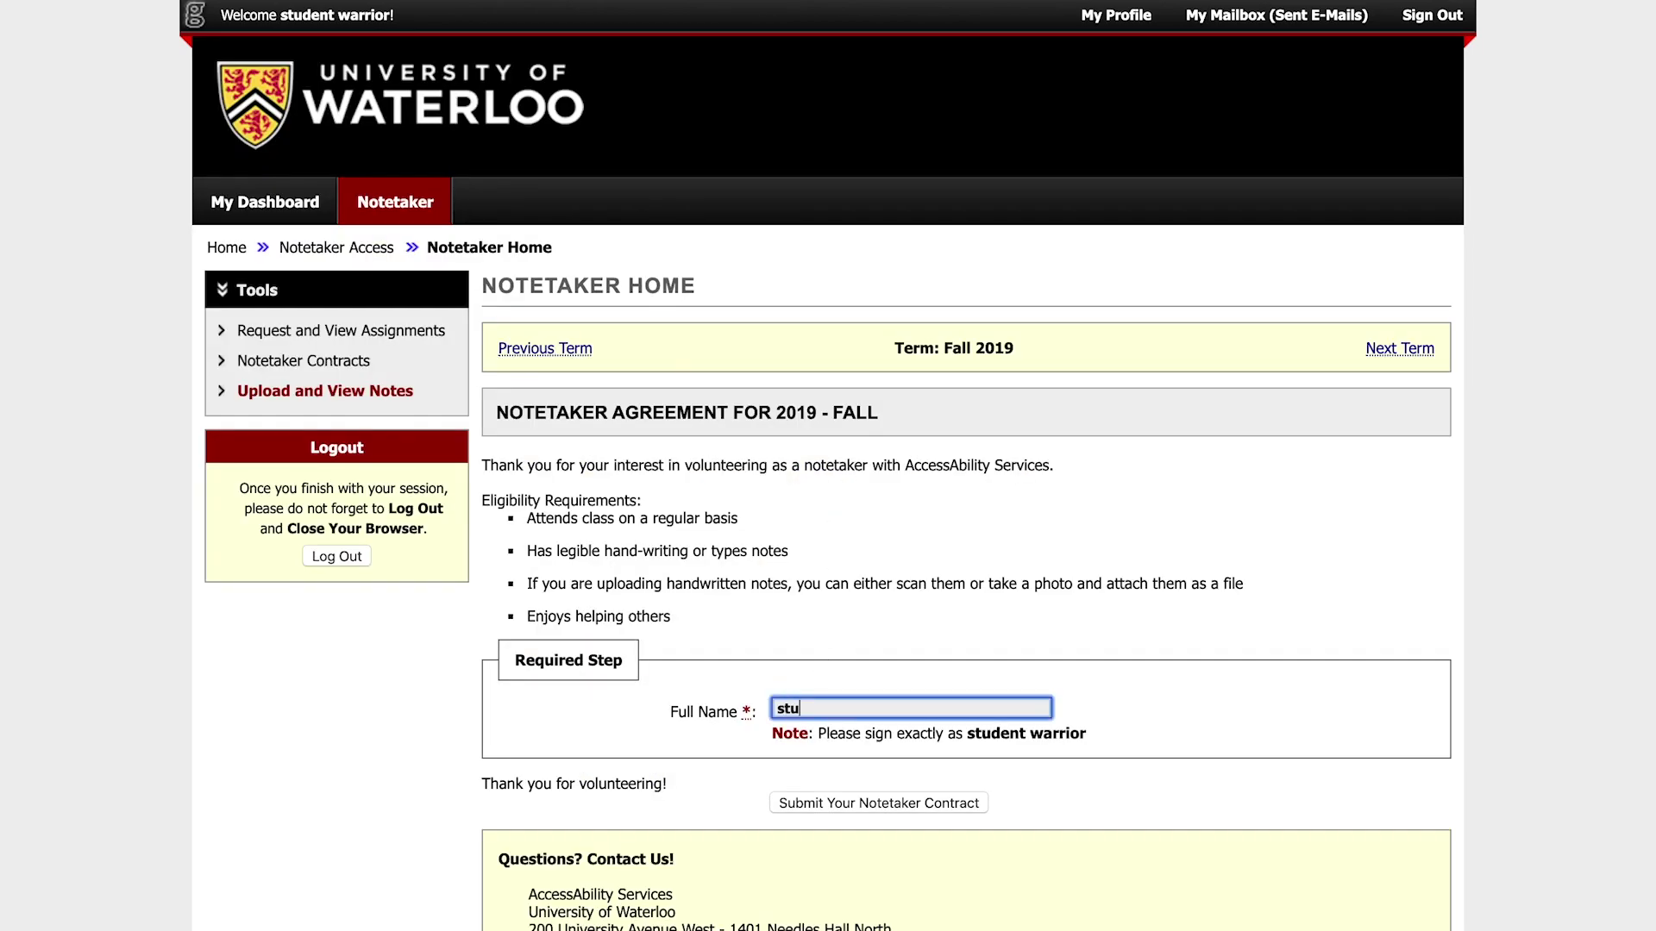
type("dent w")
type("arrior")
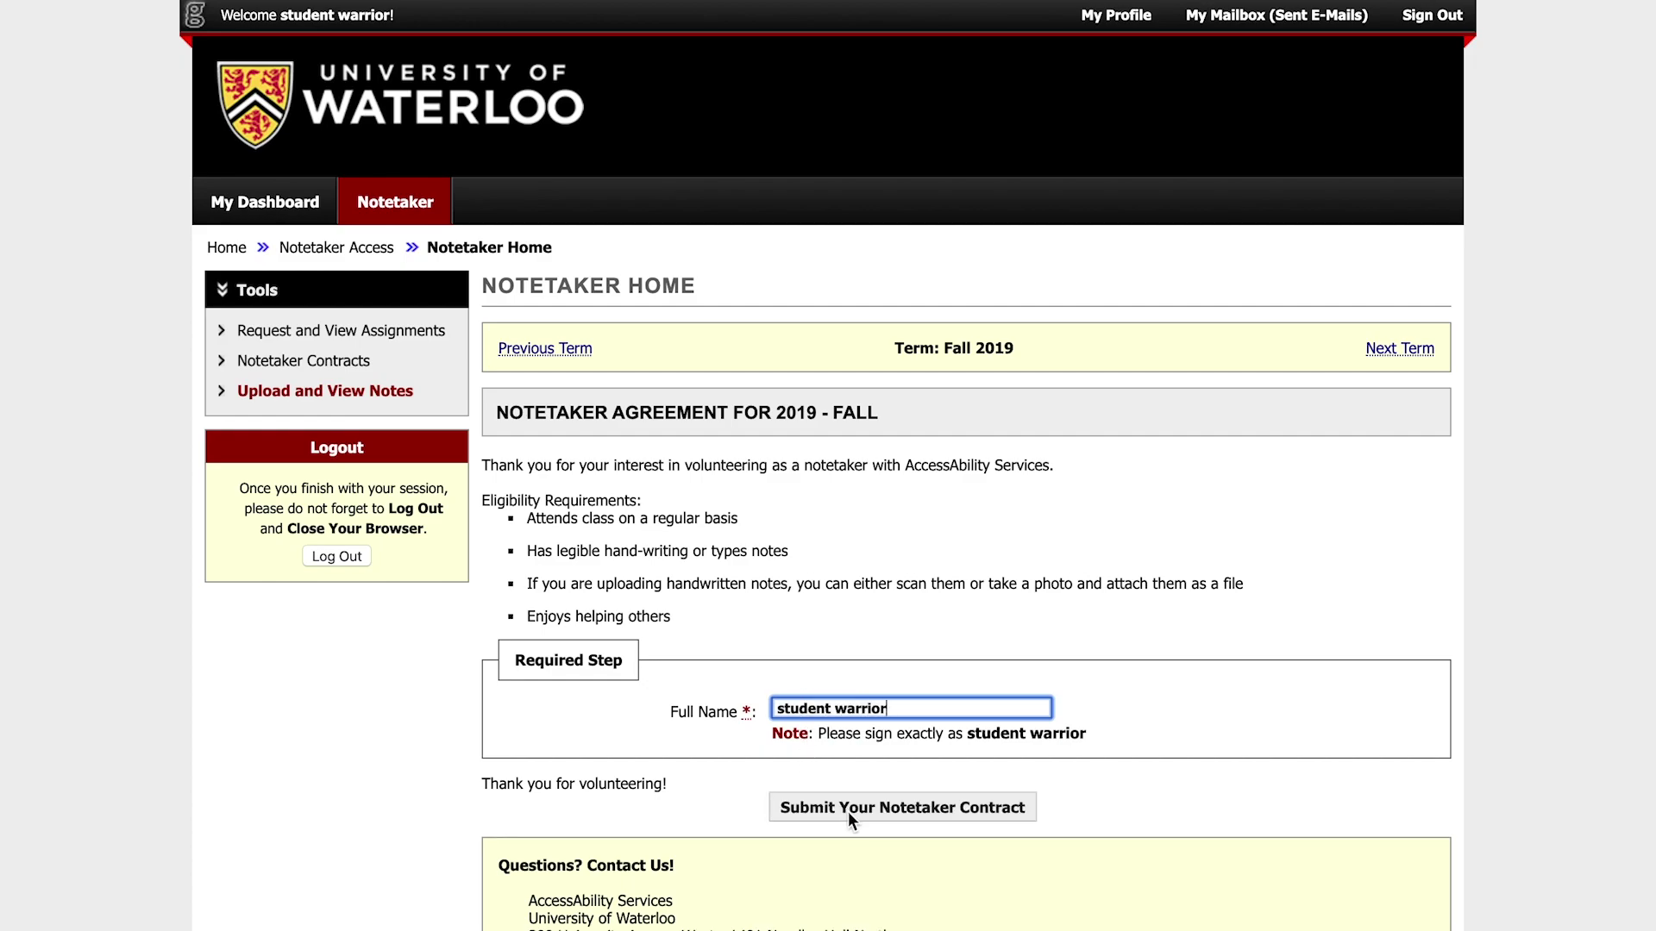
left_click(849, 816)
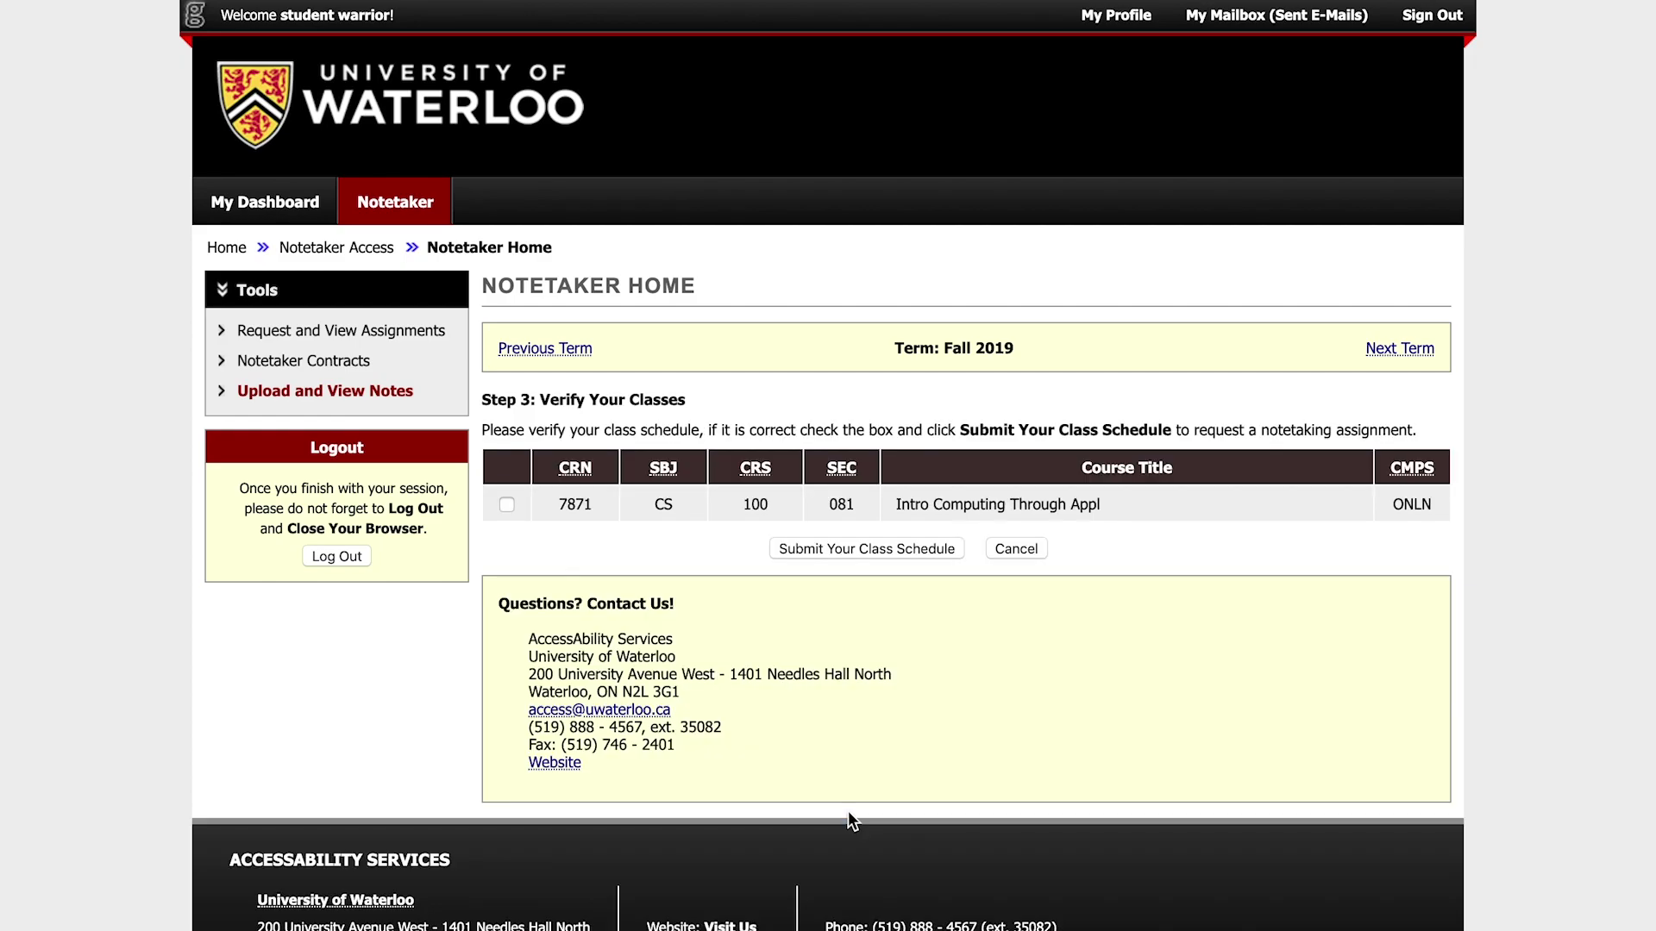
- Tick the CS 100 Intro Computing row and submit the class schedule
left_click(508, 505)
left_click(859, 558)
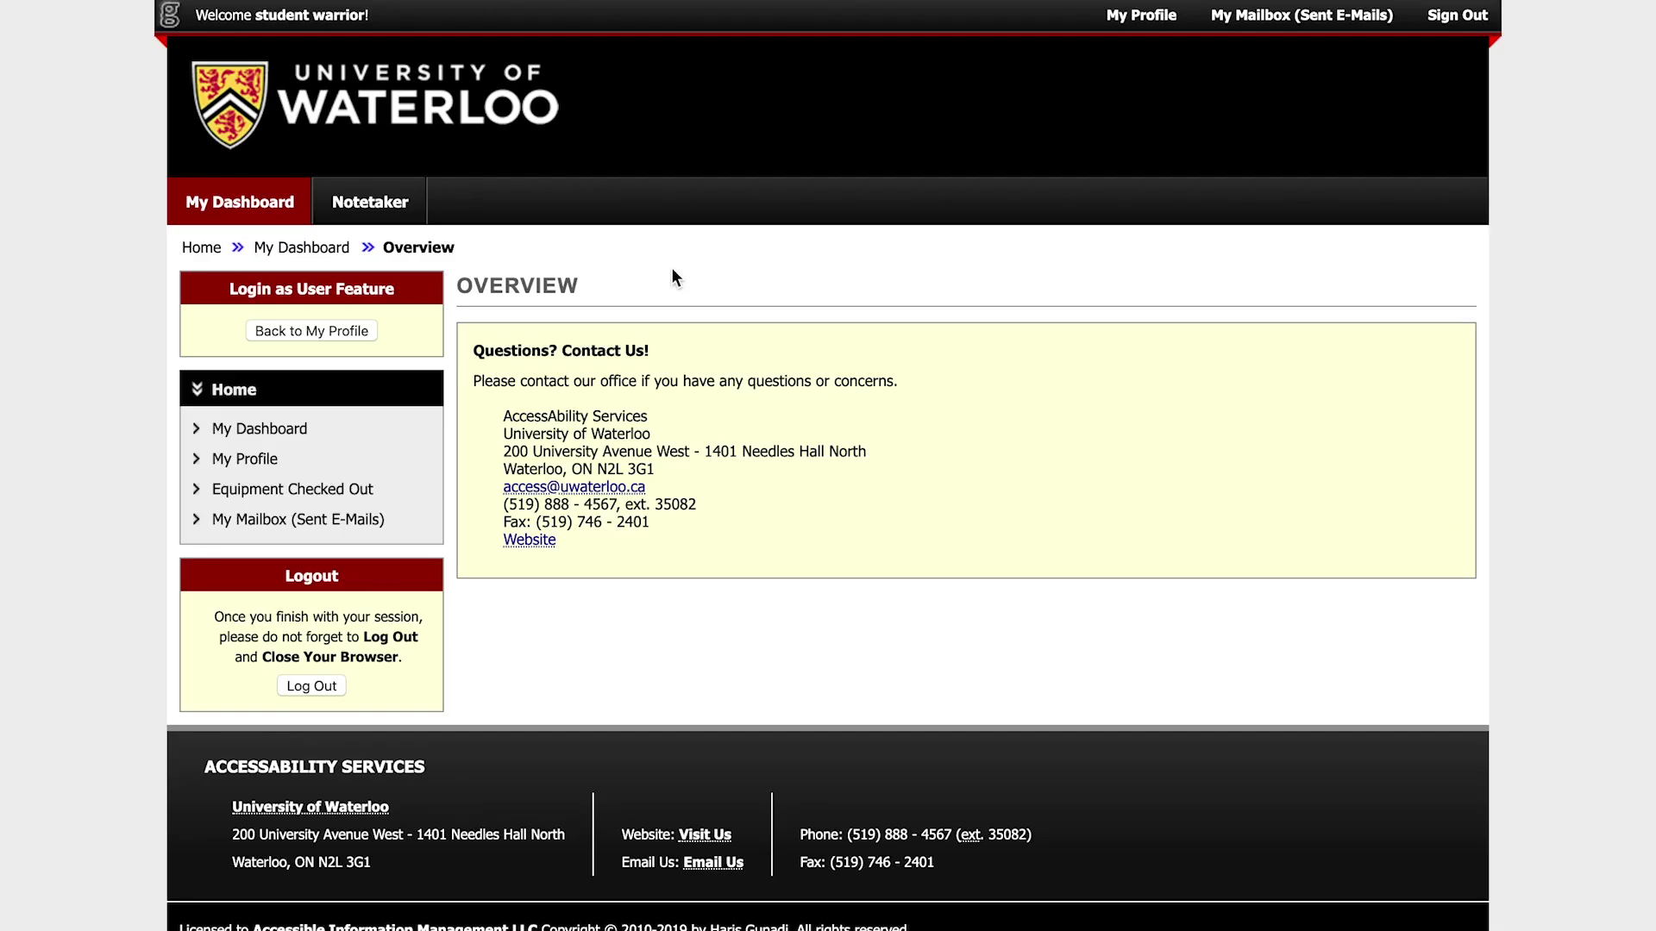
- Go from the Notetaker tab through the CS 100 course details to the notes upload page
left_click(375, 217)
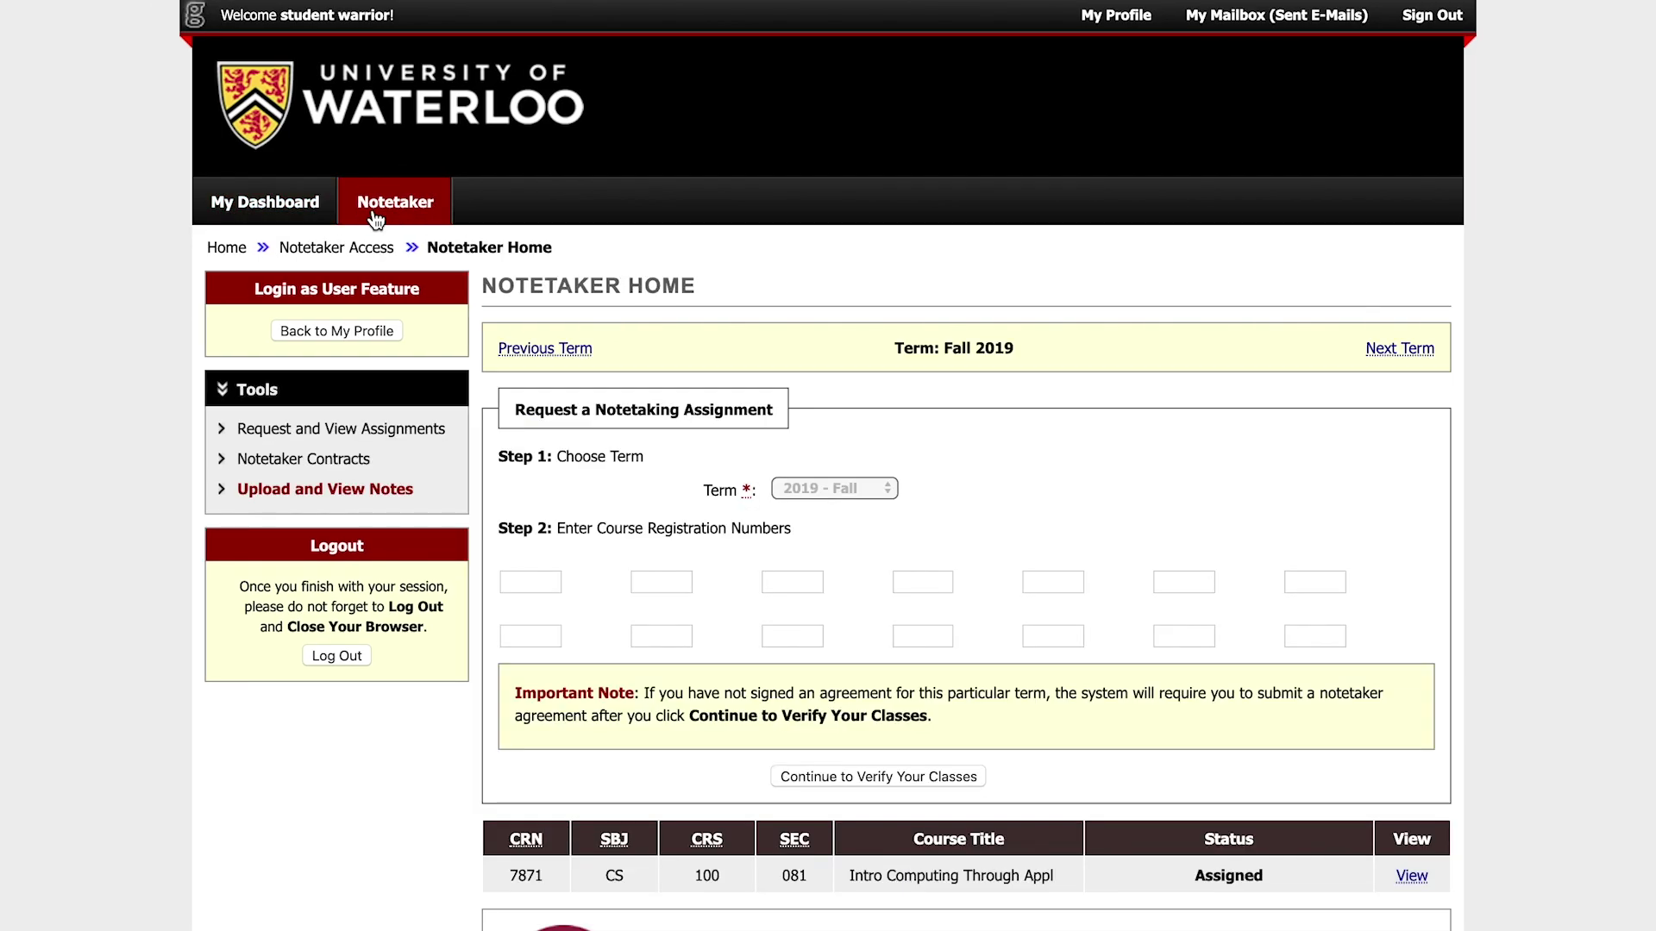
left_click(1411, 877)
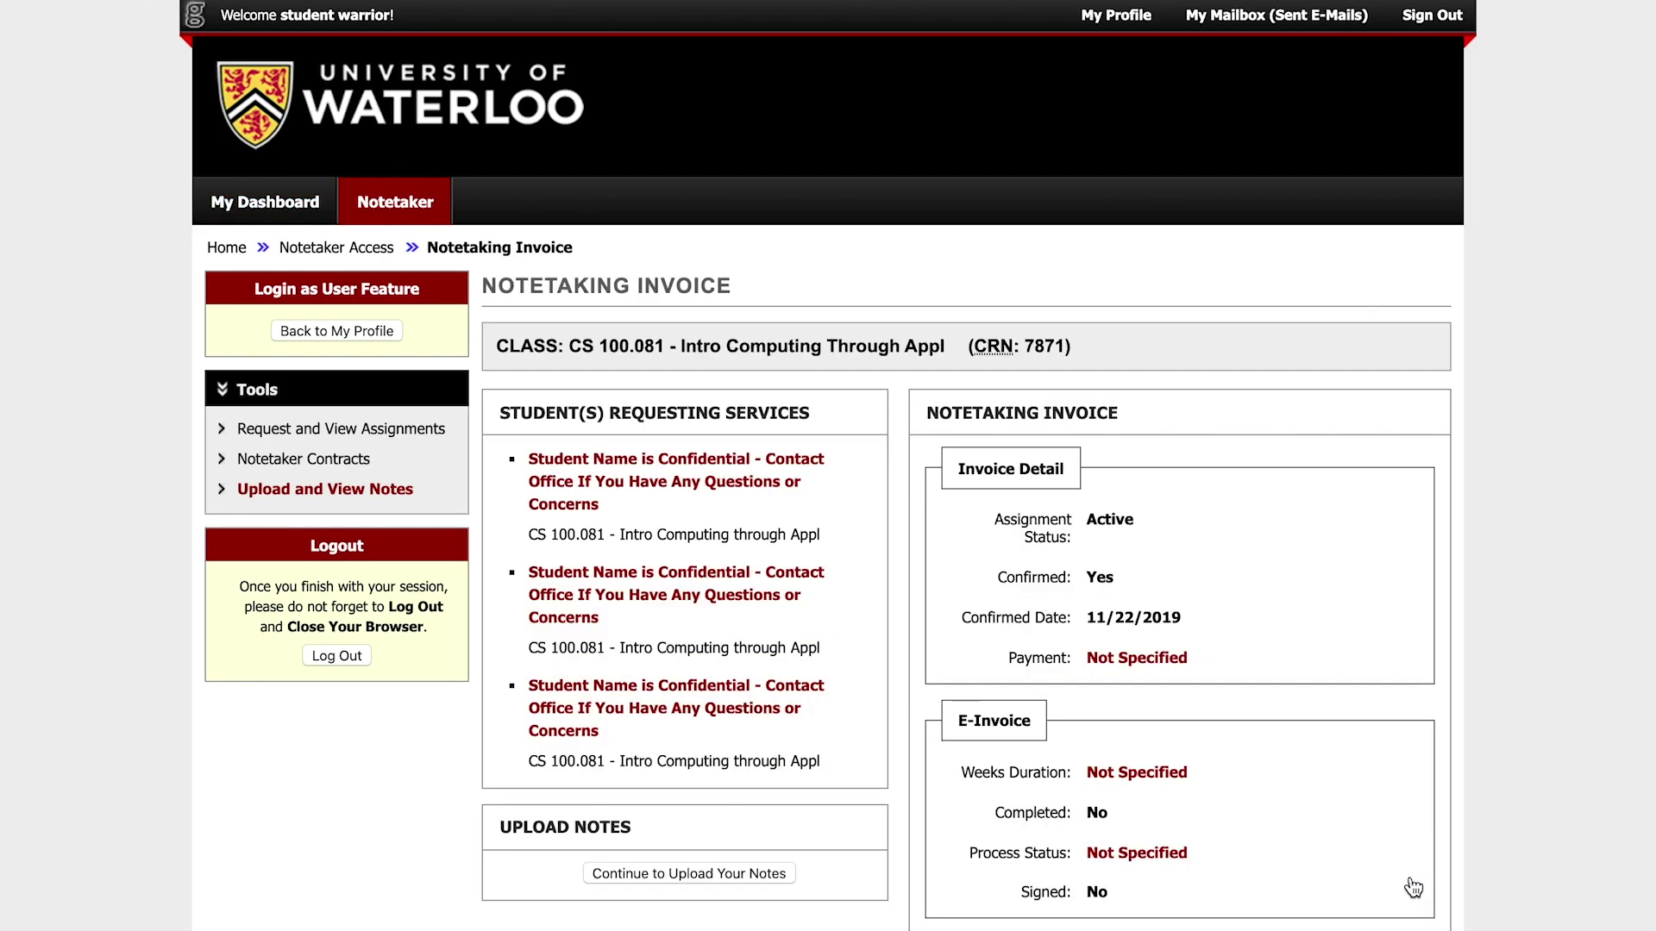
left_click(720, 874)
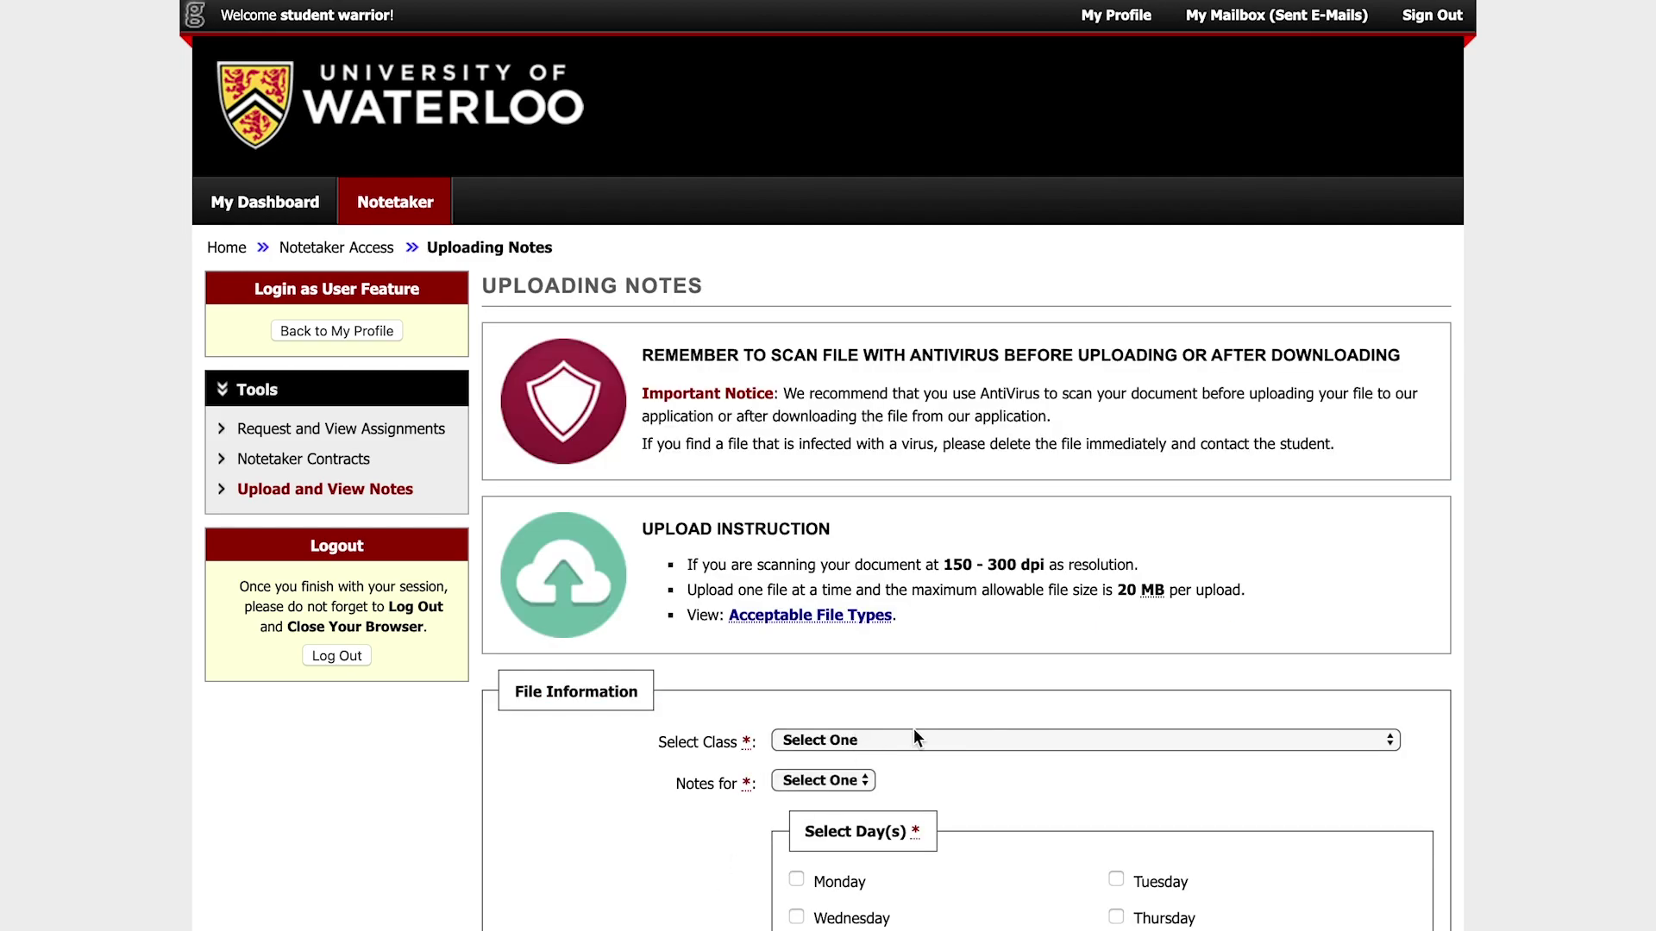
- Select class CS 100.081, Week 1, and Monday for the notes
left_click(914, 742)
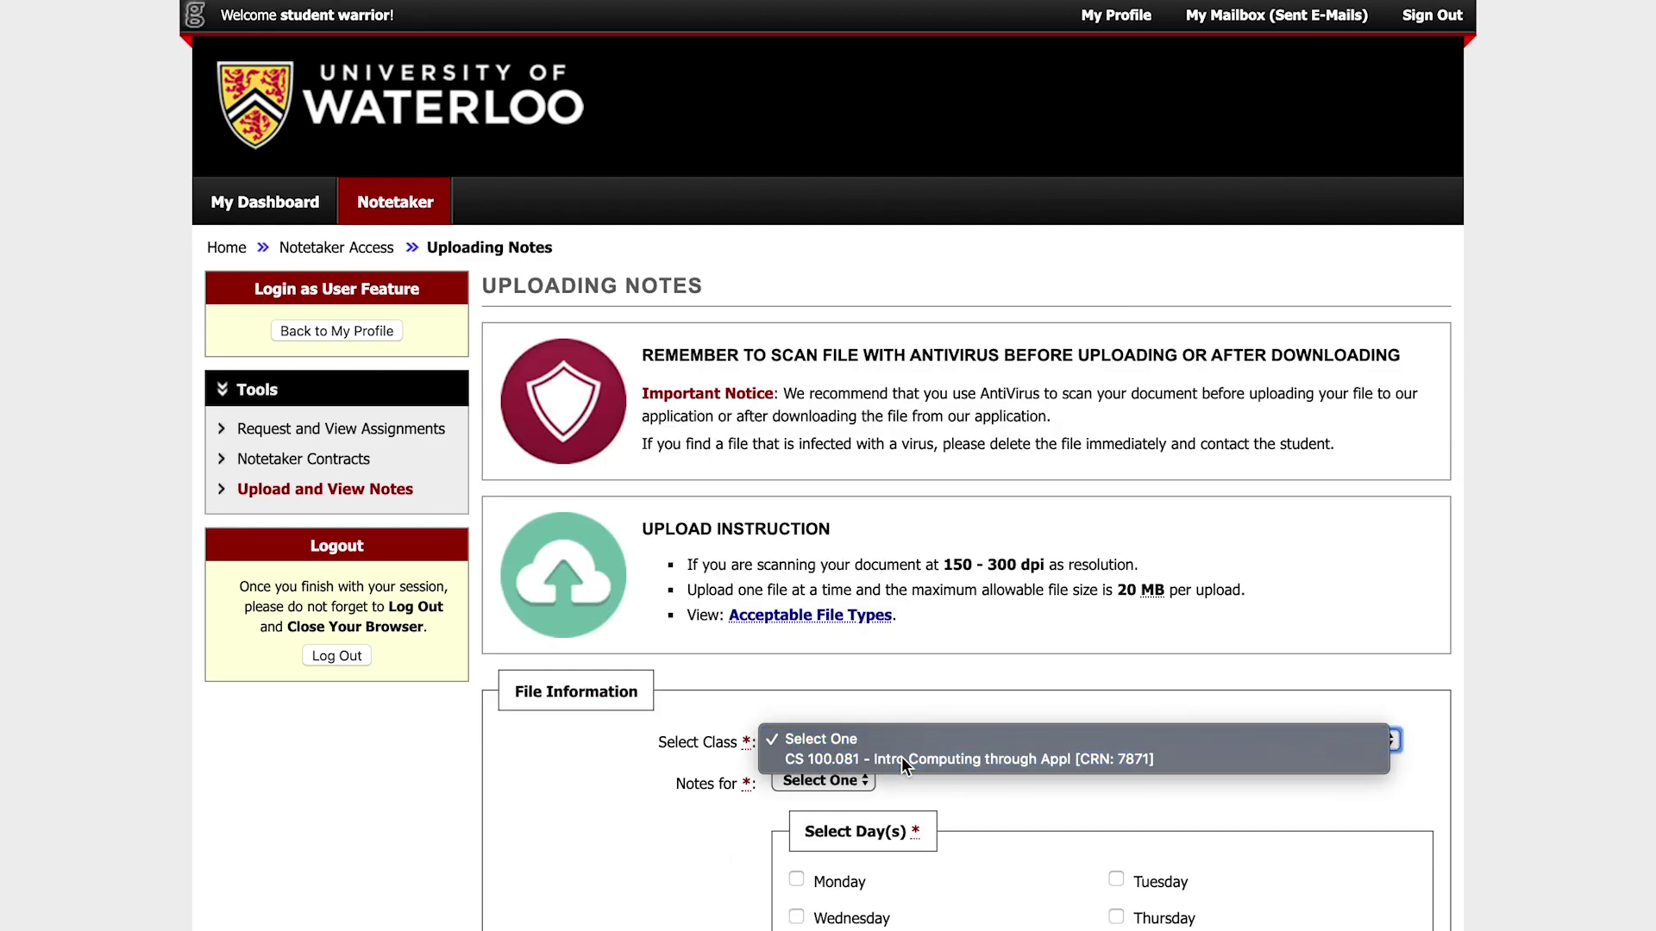
left_click(905, 760)
scroll(880, 789, "down", 2)
left_click(853, 643)
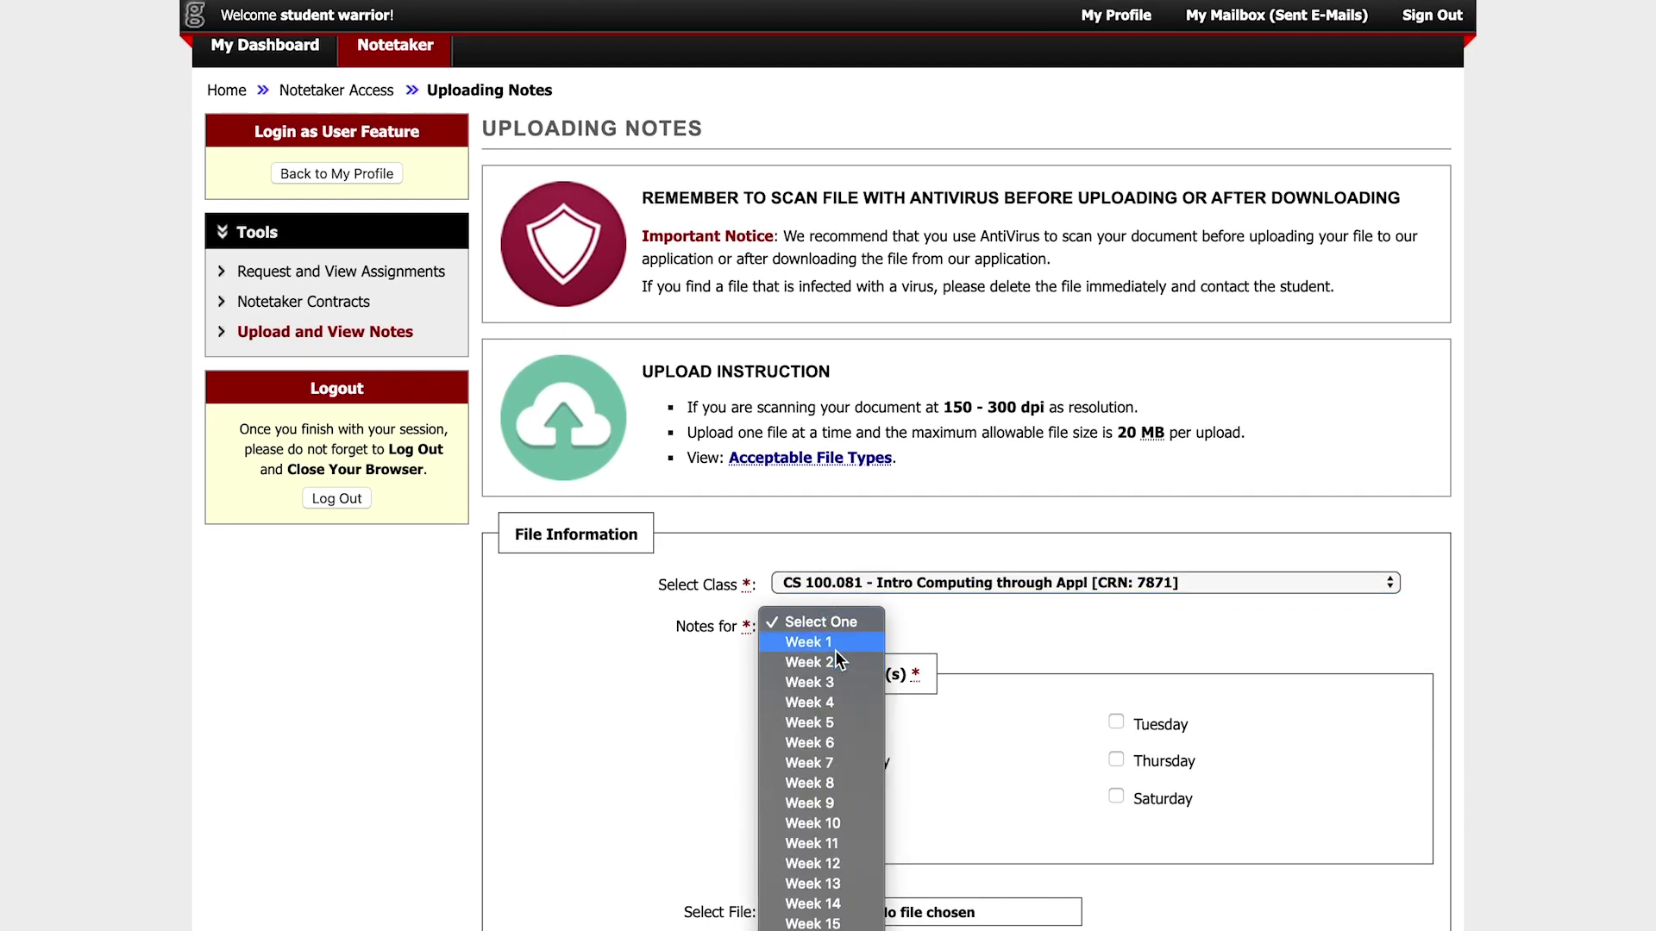
left_click(837, 645)
left_click(796, 724)
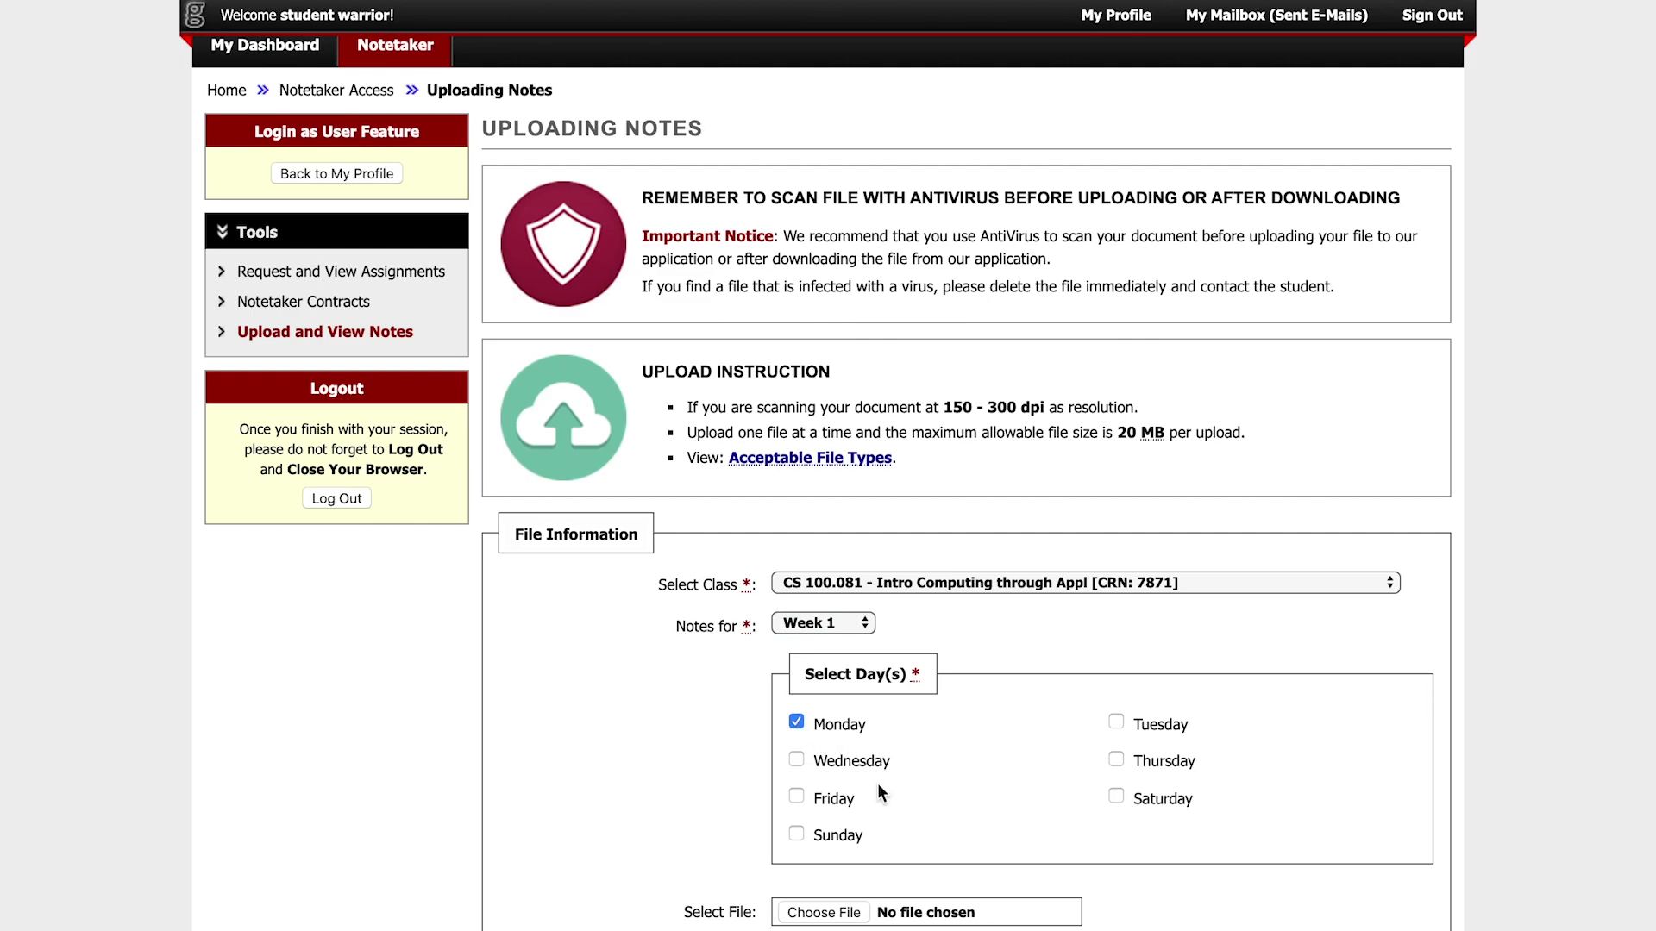
scroll(877, 783, "down", 3)
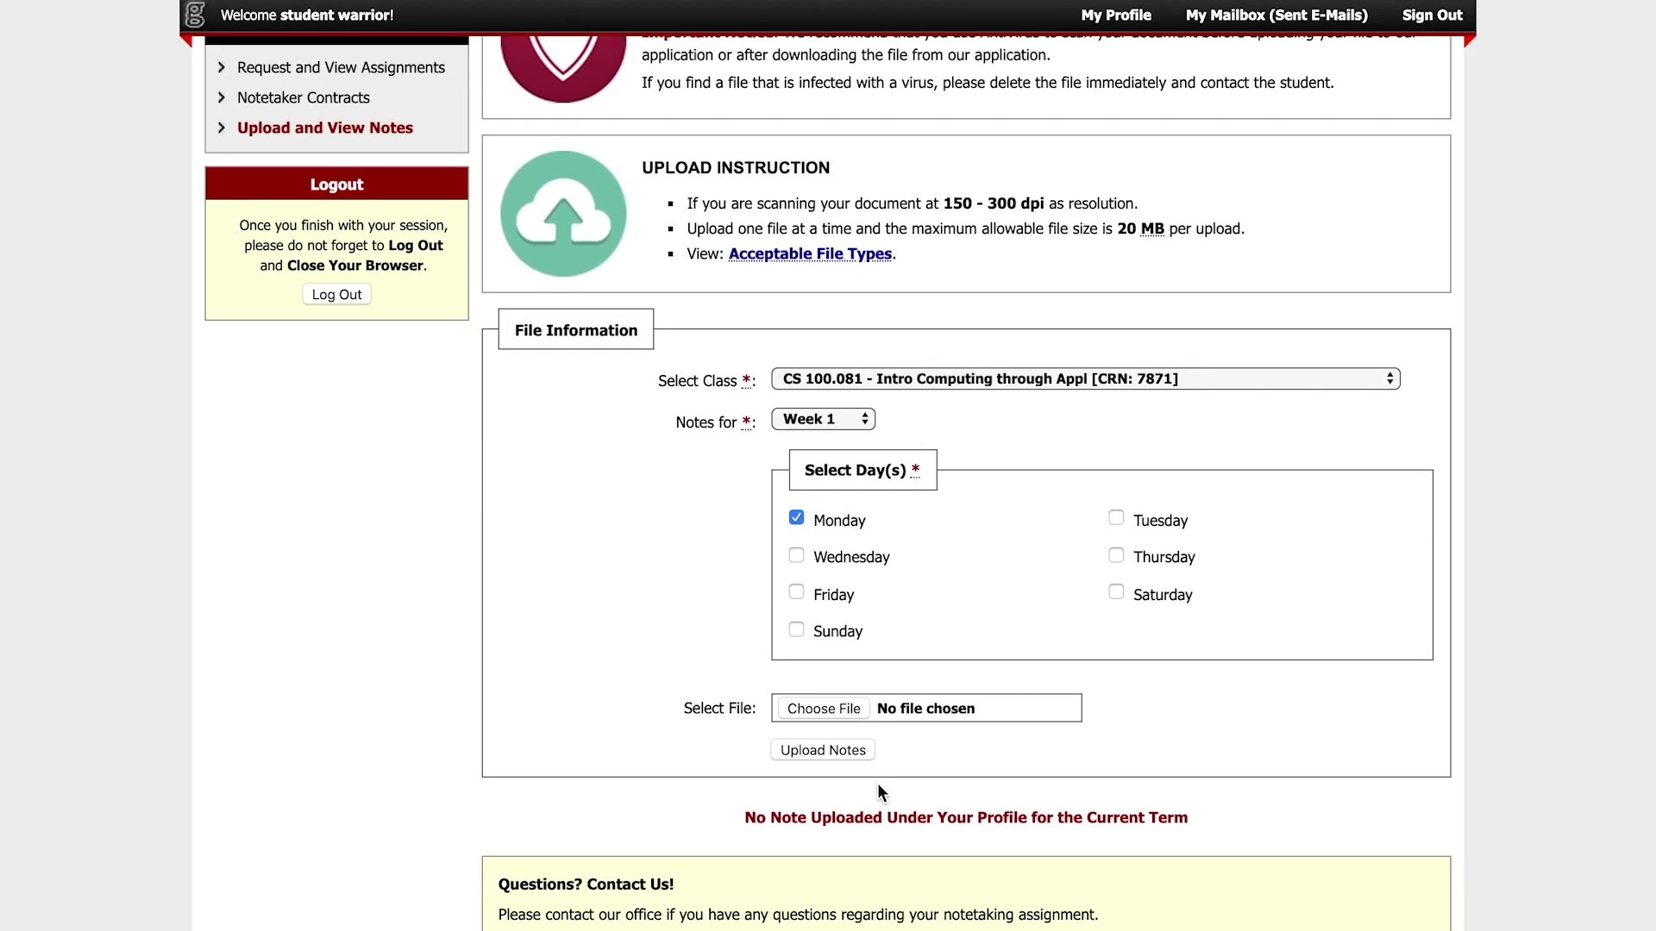
- Attach Course Notes.pdf and upload the notes
left_click(842, 712)
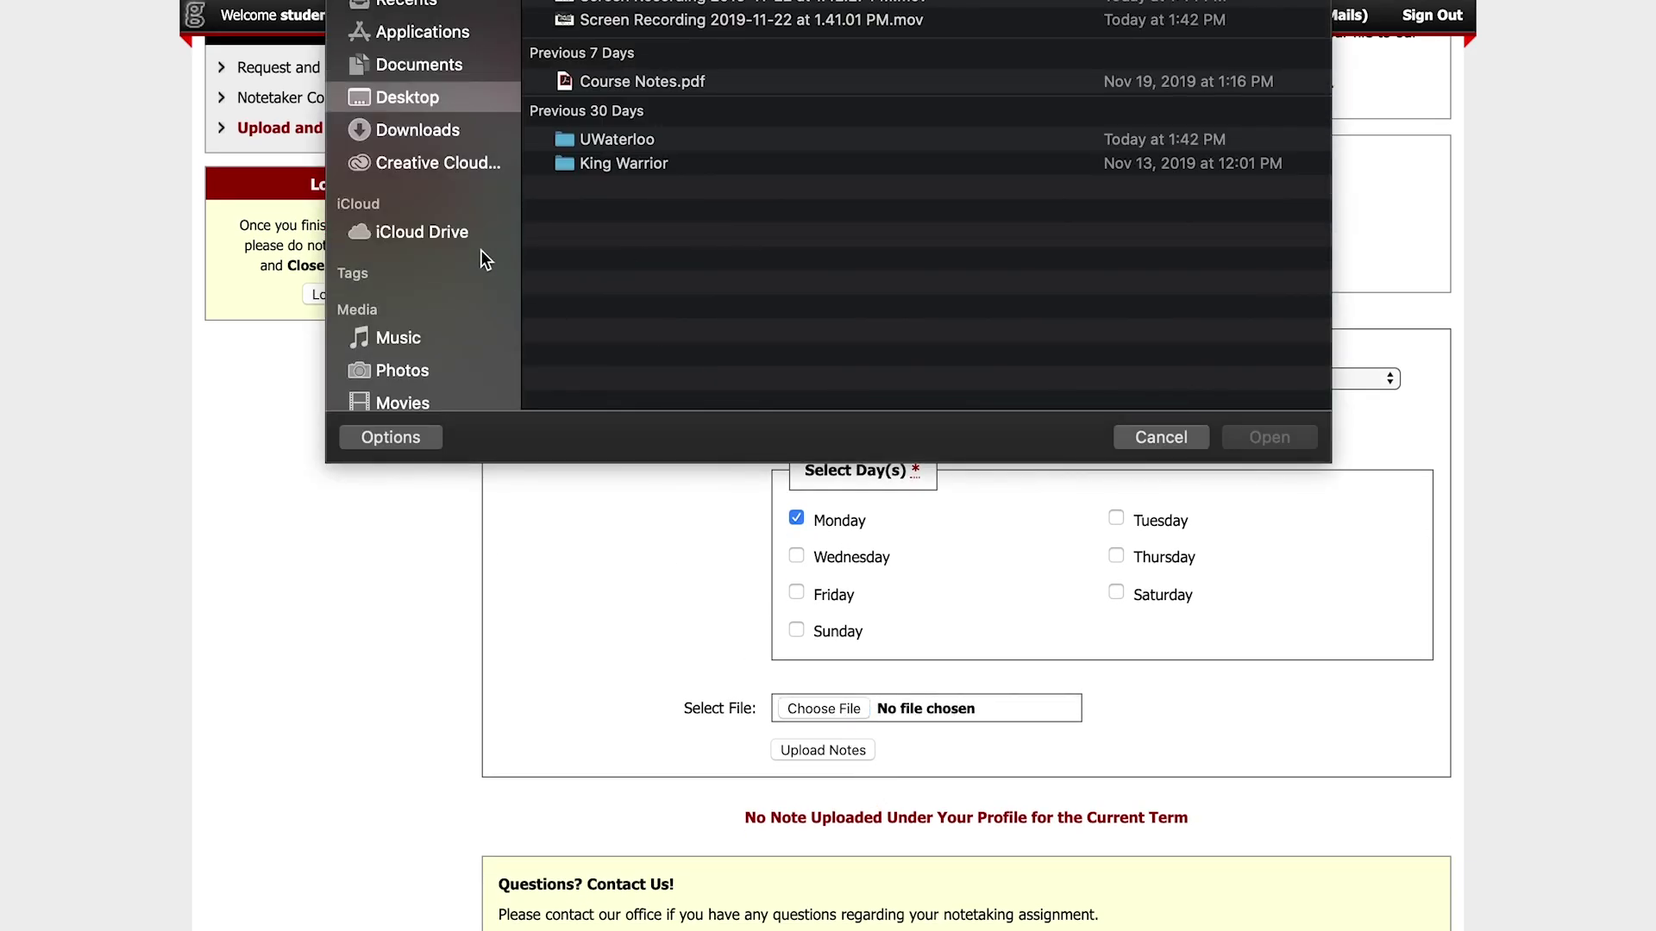
double_click(644, 81)
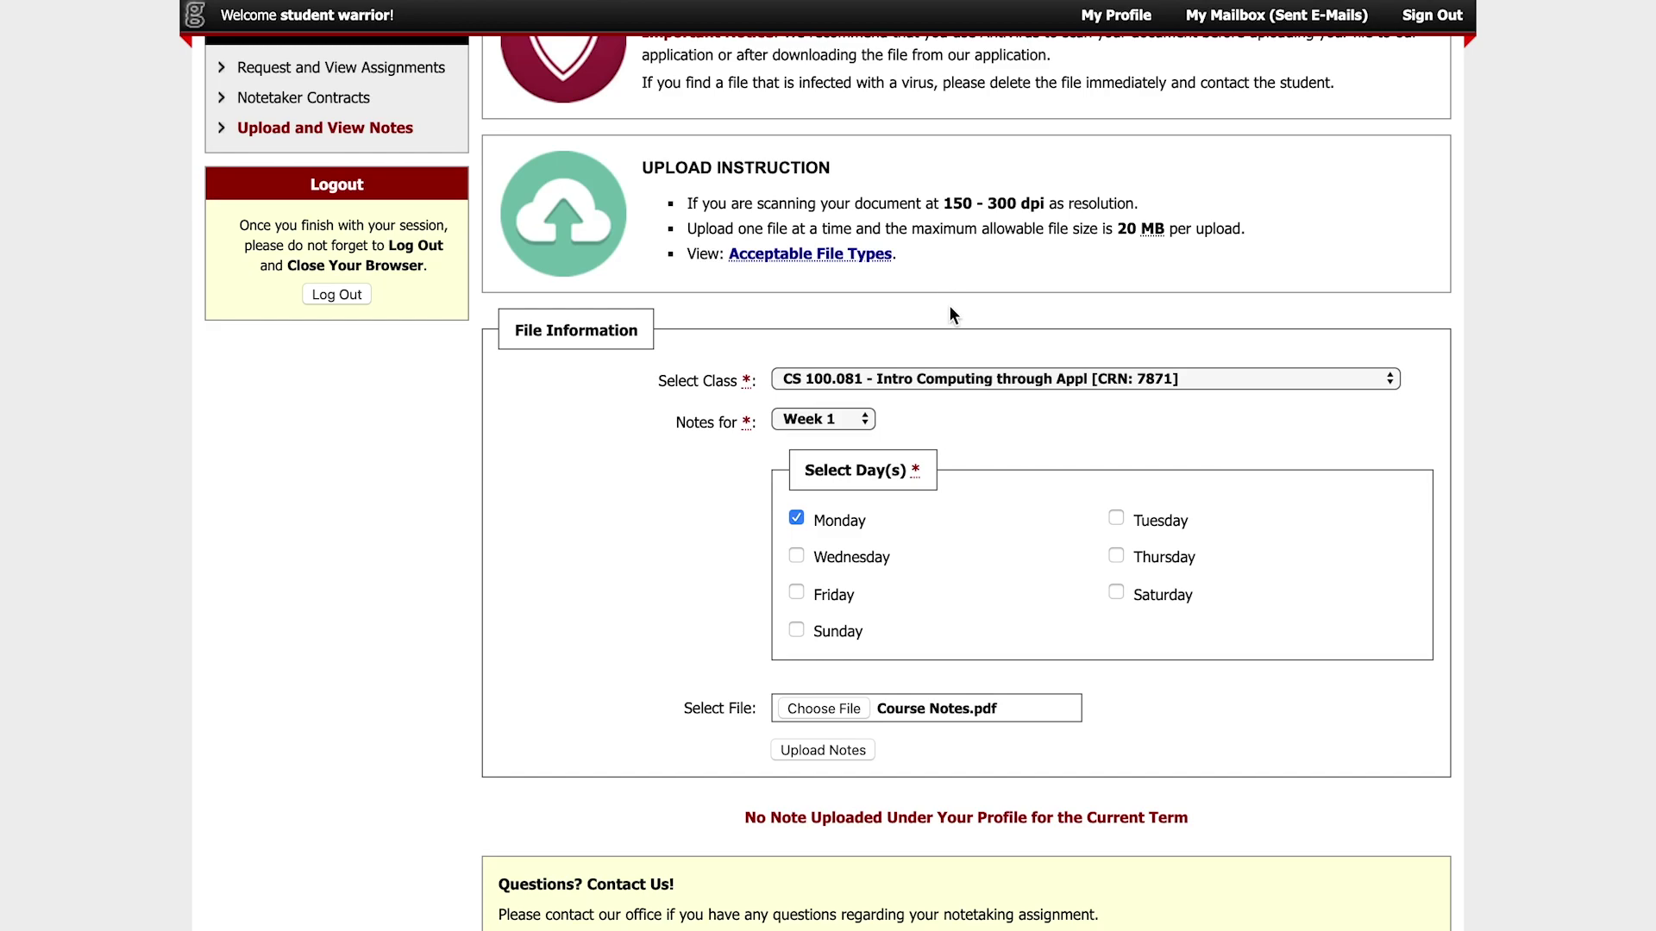
left_click(813, 755)
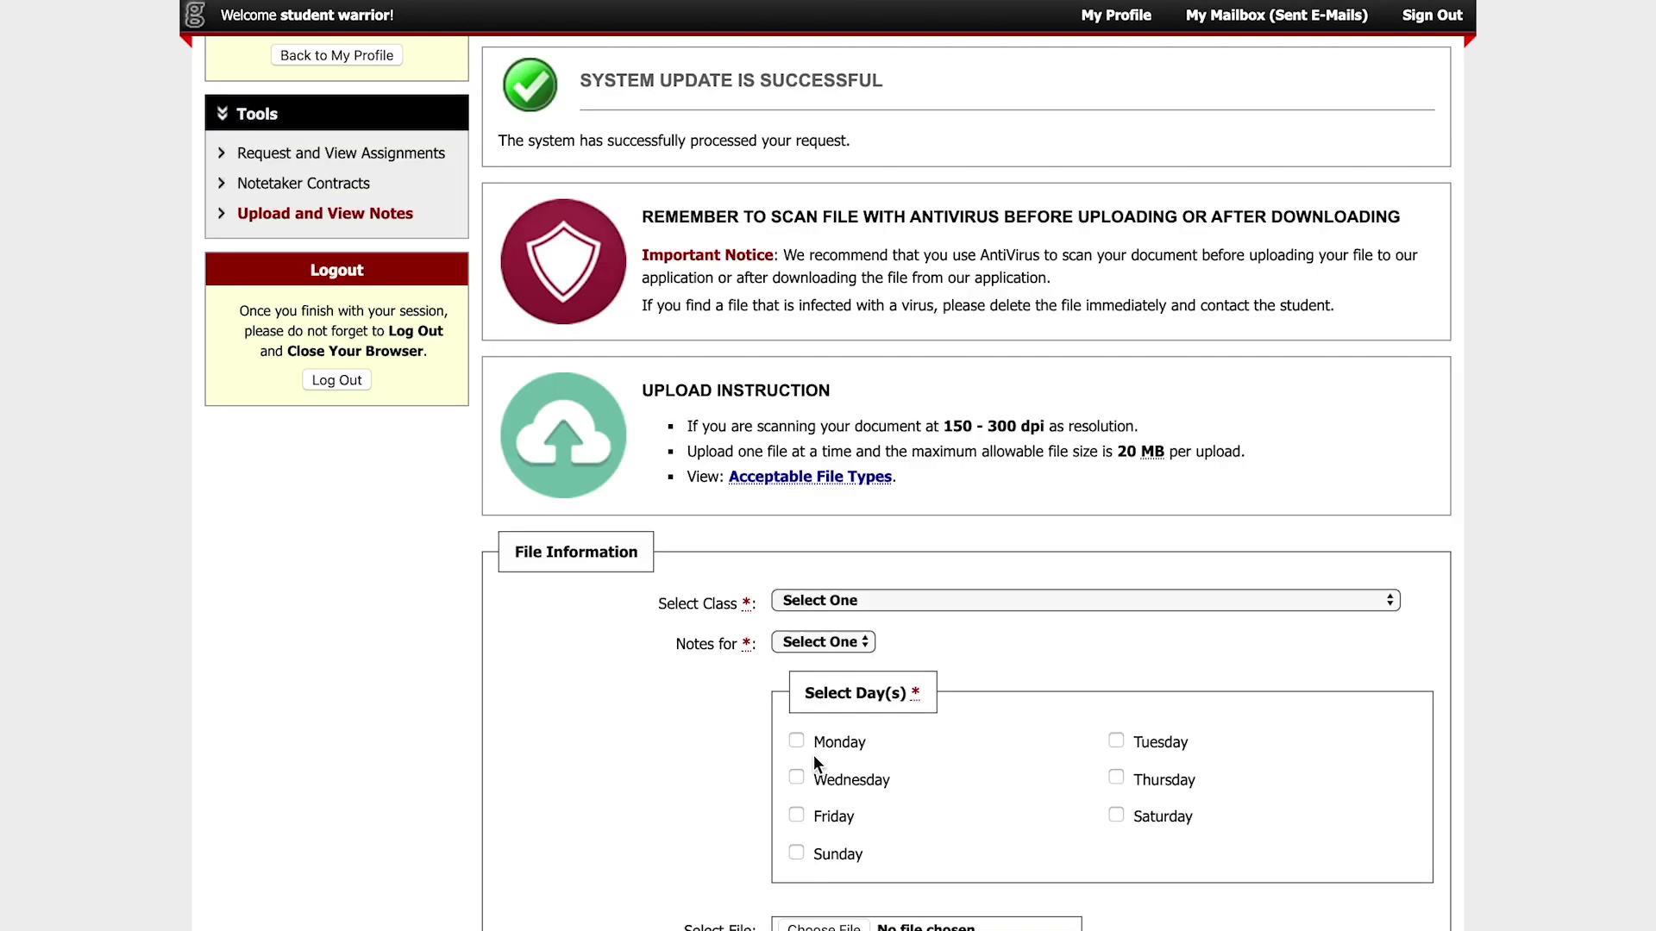
- Scroll down to the uploaded-notes table showing the CS 100 Week 1 (Monday) record
scroll(921, 796, "down", 1)
scroll(919, 795, "down", 3)
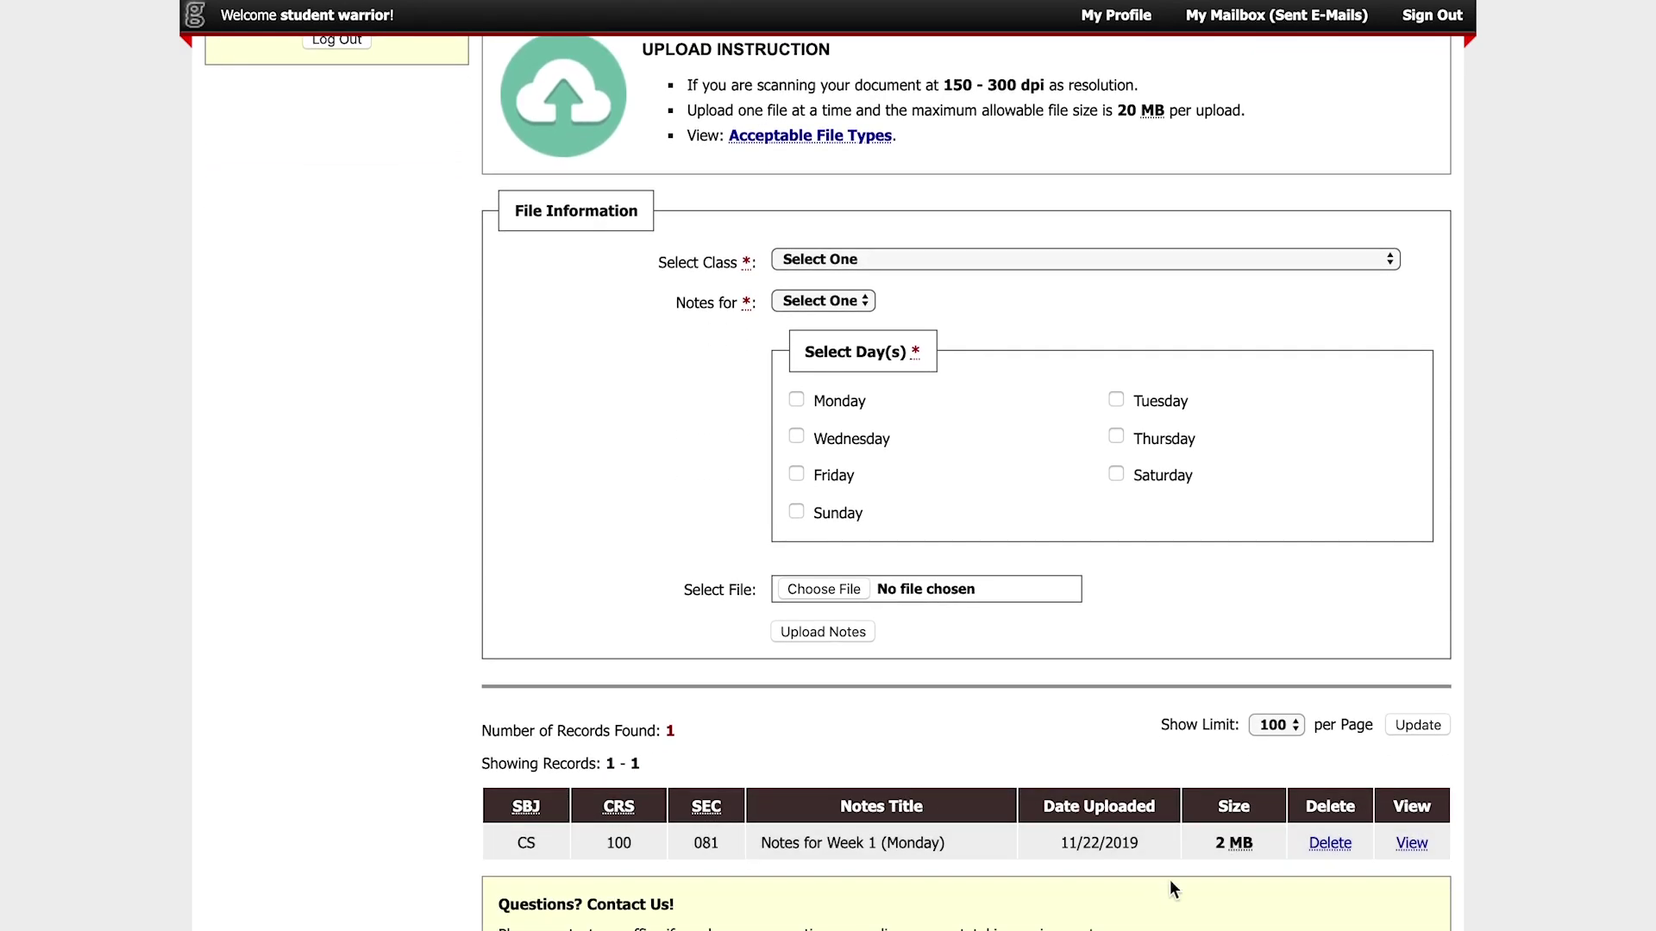